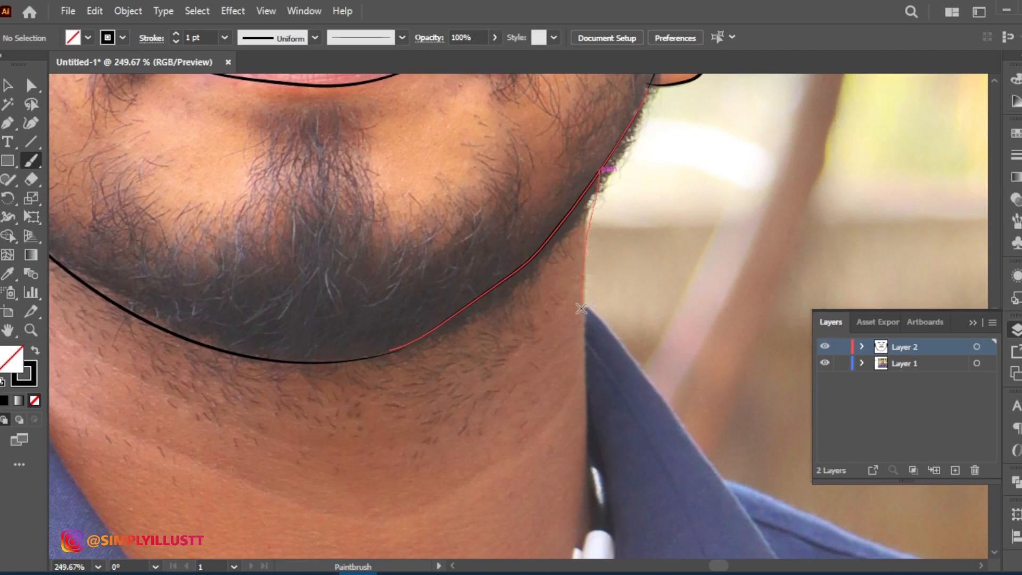
Paint the side contours of the neck from the jaw down to the shirt collar with the Paintbrush
left_click_drag(590, 499, 592, 512)
key("z")
left_click_drag(587, 388, 408, 414)
key("space")
mouse_move(435, 446)
left_mouse_down()
mouse_move(442, 377)
mouse_move(421, 395)
left_mouse_up()
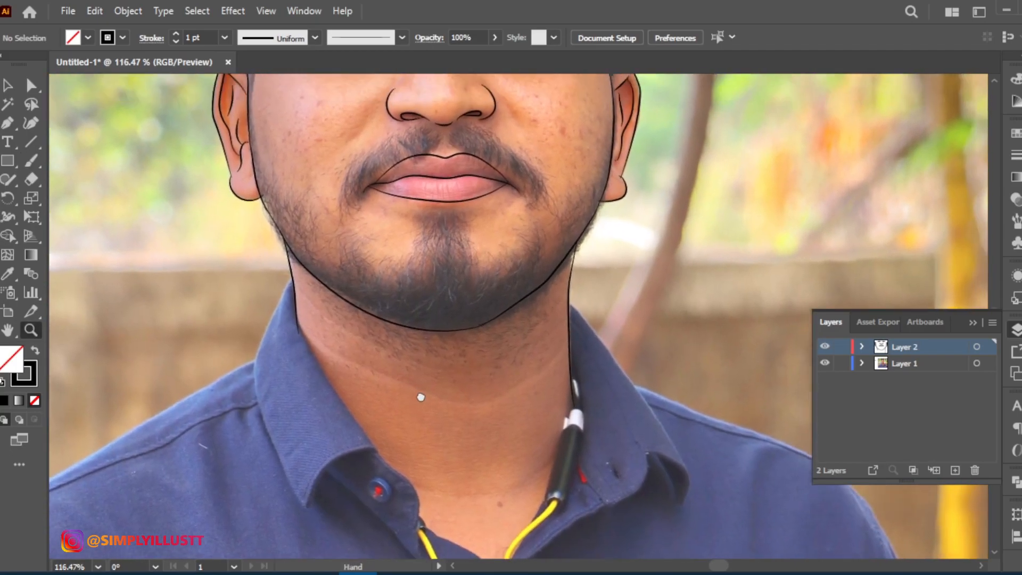
Paint the curved neckline along the inside of the collar, joining it to the neck's side contours
mouse_move(403, 251)
left_mouse_down()
mouse_move(440, 443)
mouse_move(422, 241)
mouse_move(369, 206)
left_mouse_up()
key("b")
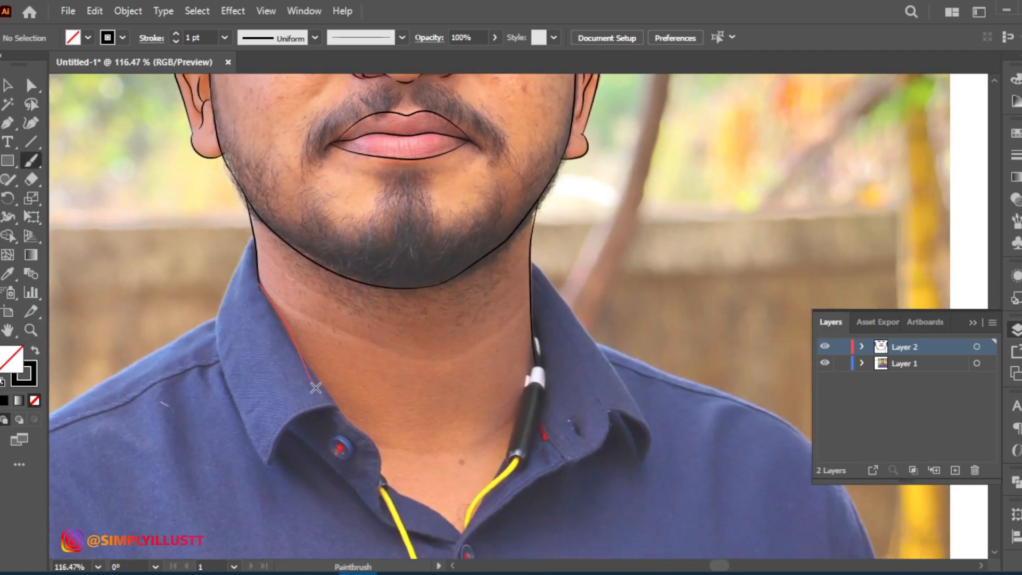
left_click_drag(531, 336, 531, 337)
key("z")
left_click_drag(531, 335, 897, 365)
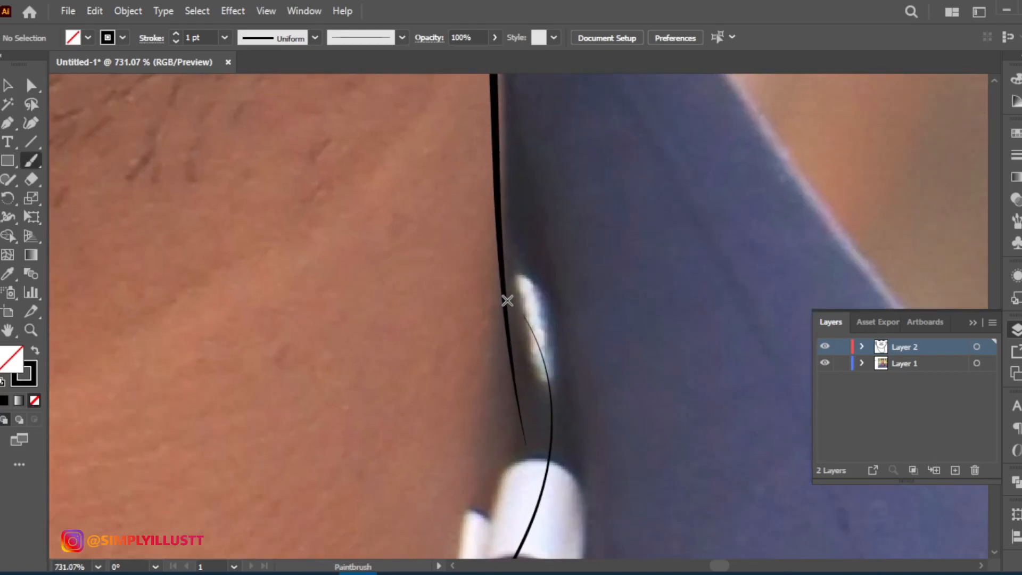
left_click_drag(507, 299, 543, 364)
Start the left side hair outline with the Pen tool, tracing the hairline from the forehead to the temple with no fill
key("z")
left_click_drag(555, 324, 224, 319)
key("space")
left_click_drag(480, 300, 495, 391)
left_click_drag(442, 255, 575, 261)
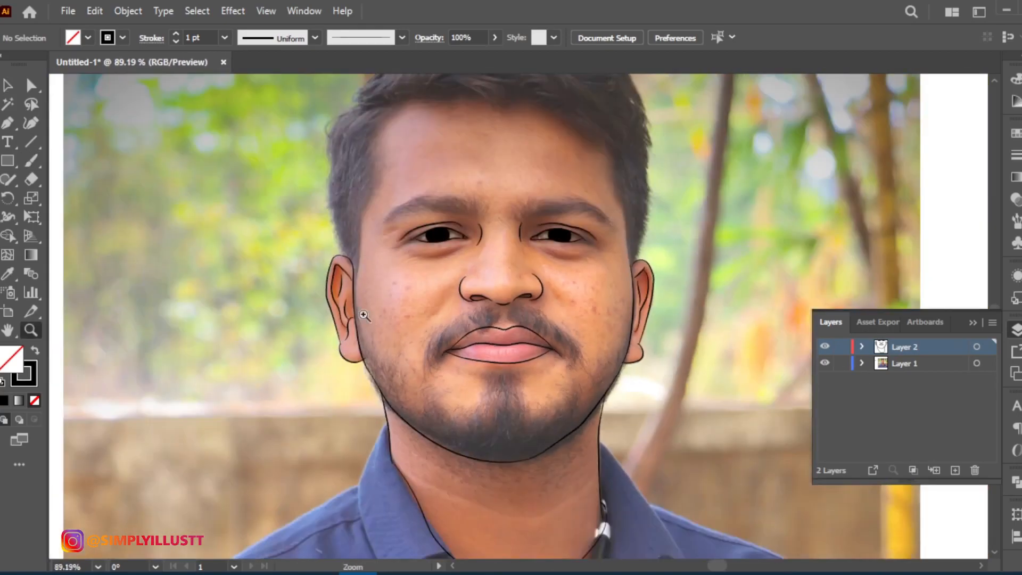
left_click_drag(364, 315, 492, 319)
key("shift+x")
key("p")
key("shift+x")
key("z")
mouse_move(475, 379)
left_mouse_down()
mouse_move(397, 358)
mouse_move(482, 383)
left_mouse_up()
key("b")
left_click_drag(454, 316, 432, 350)
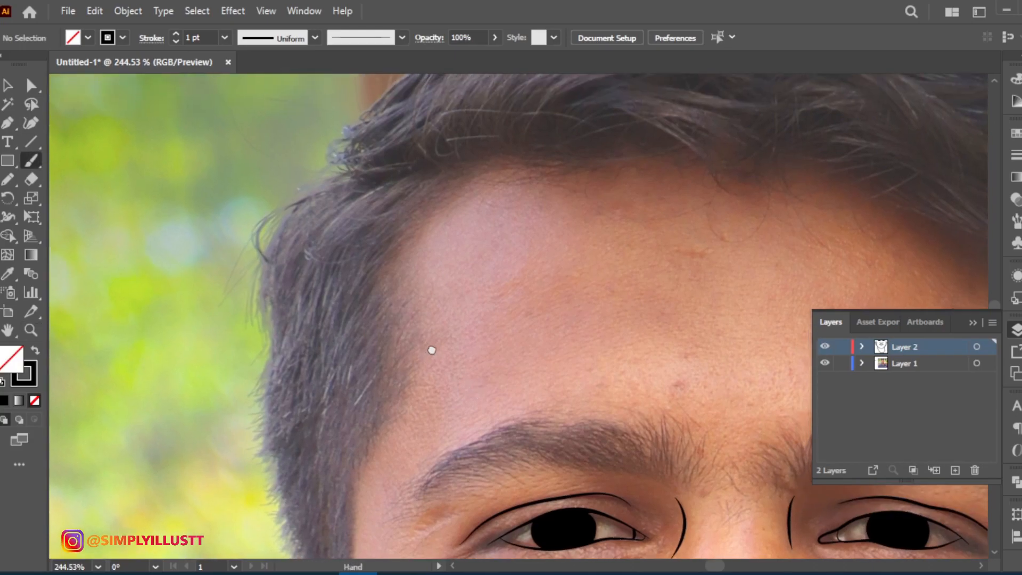
left_click_drag(394, 234, 400, 294)
key("ctrl+z")
left_click_drag(419, 331, 420, 346)
scroll(415, 353, "down", 1)
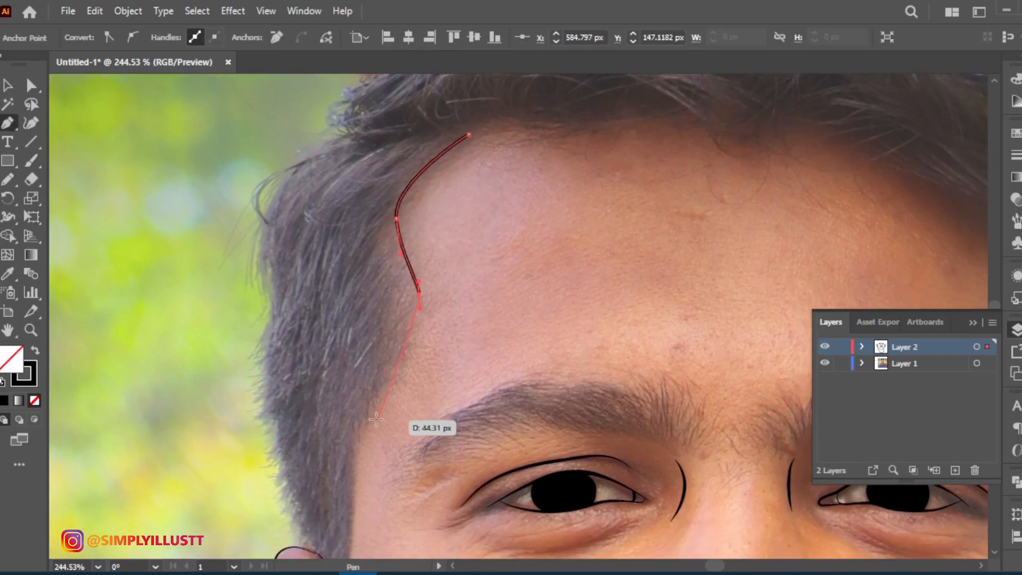
Add short zigzag hair tips to the hair path at the left temple
left_click(397, 353)
left_click(396, 344)
left_click(390, 370)
left_click(383, 385)
left_click(380, 404)
left_click(374, 414)
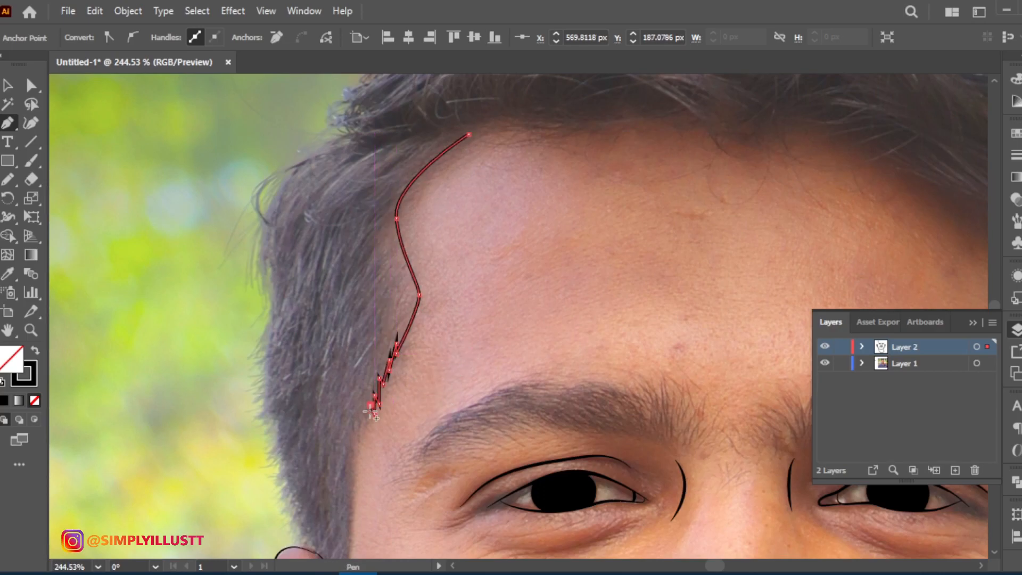
left_click(363, 416)
Continue the hair path down the sideburn's inner edge to its tip in front of the left ear
left_click_drag(368, 413, 394, 326)
left_click_drag(385, 384, 376, 412)
left_click_drag(376, 496, 376, 478)
left_click_drag(375, 477, 352, 308)
left_click(369, 505)
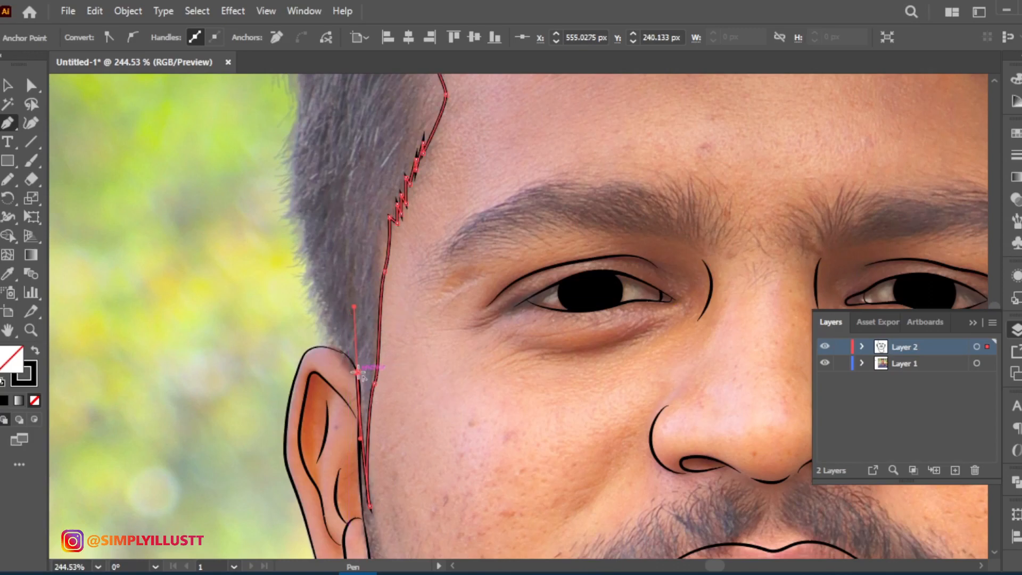
Extend the hair path around the top of the left ear and up the outer edge of the side hair
left_click(357, 373)
left_click_drag(336, 346, 321, 339)
scroll(319, 231, "up", 2)
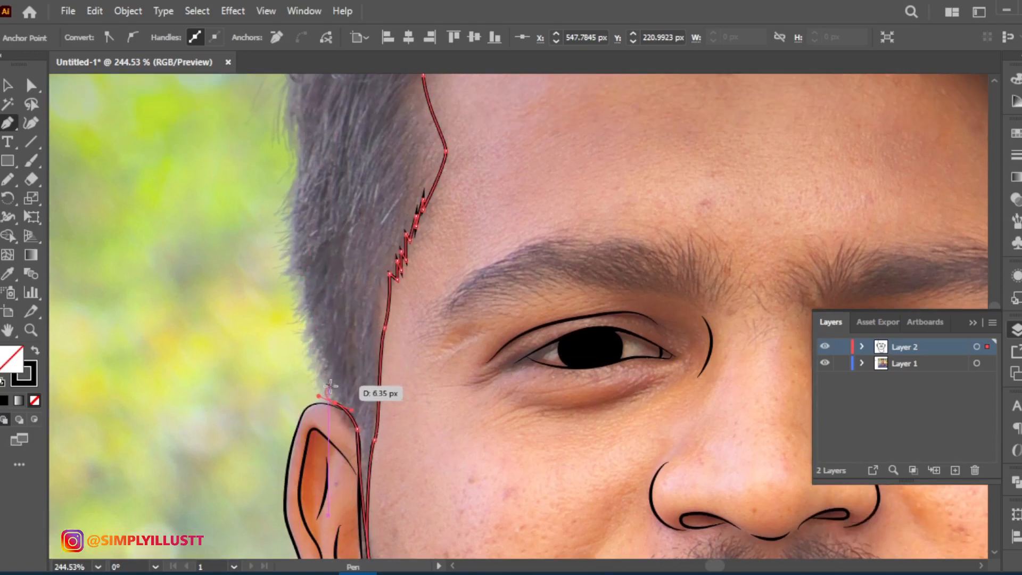
left_click_drag(328, 378, 327, 353)
left_click_drag(311, 320, 288, 203)
scroll(301, 261, "up", 1)
key("ctrl+z")
Finish the left side hair outline across its top edge and fill the shape with black
scroll(300, 180, "up", 1)
left_click_drag(299, 130, 326, 109)
left_click_drag(311, 160, 245, 328)
left_click_drag(311, 234, 358, 236)
left_click_drag(409, 224, 421, 242)
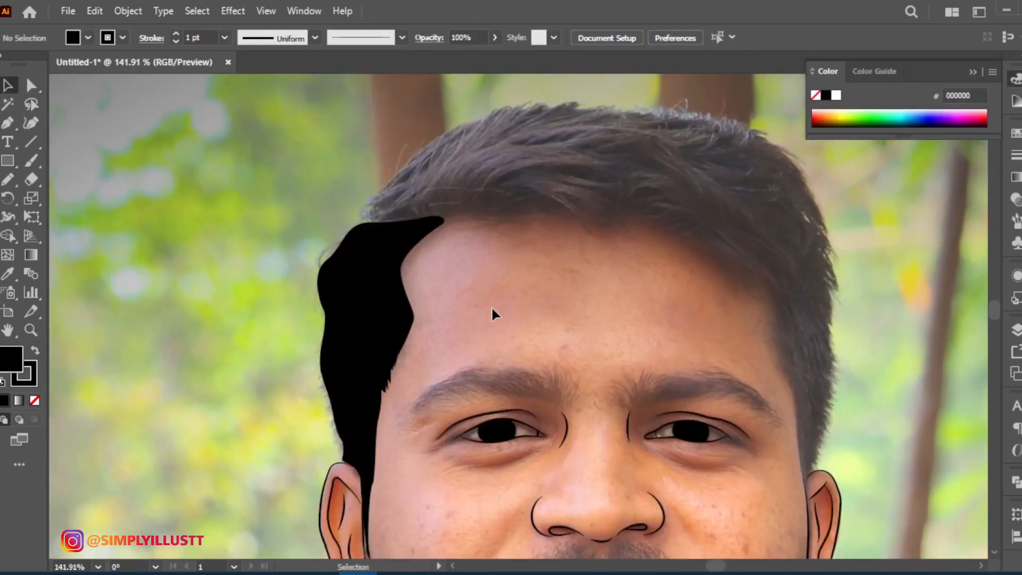
Trace the upper outline of the top hair with the Pen tool from the left temple to the small tufts at the crown
key("z")
left_click_drag(491, 309, 370, 393)
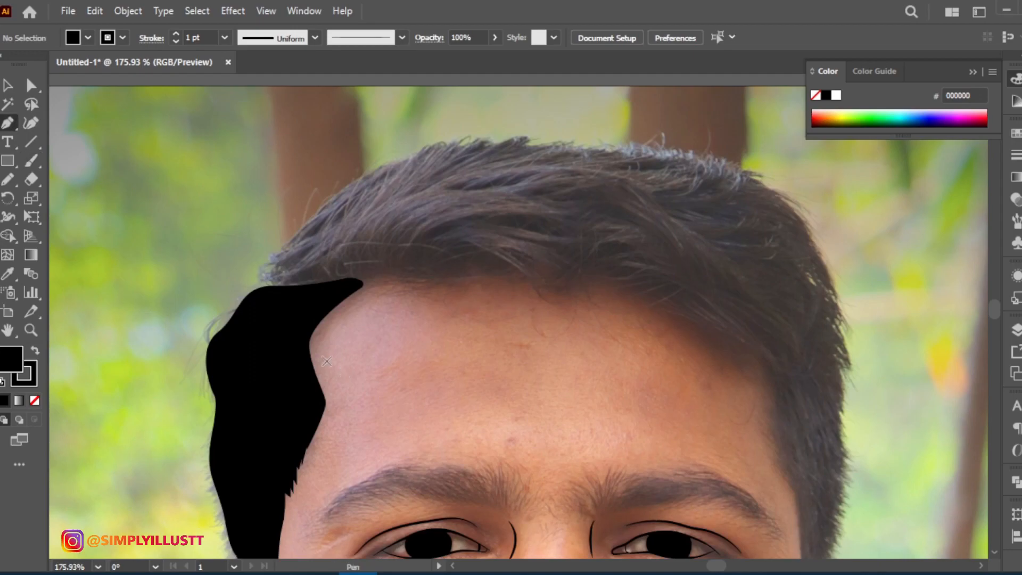
left_click_drag(279, 286, 254, 283)
left_click_drag(289, 243, 315, 226)
left_click_drag(354, 184, 397, 171)
left_click_drag(420, 148, 473, 136)
left_click_drag(501, 150, 528, 130)
key("ctrl+z")
key("ctrl+z")
mouse_move(521, 148)
left_mouse_down()
mouse_move(528, 163)
mouse_move(515, 161)
left_mouse_up()
key("ctrl+z")
left_click(524, 148)
Continue the top hair outline from the crown down the right side, adding pointed strand tips
left_click_drag(570, 146, 730, 161)
left_click(678, 144)
left_click_drag(748, 175, 766, 193)
left_click_drag(798, 212, 810, 233)
left_click_drag(839, 272, 845, 330)
left_click(834, 291)
left_click_drag(831, 305, 815, 301)
left_click(831, 305)
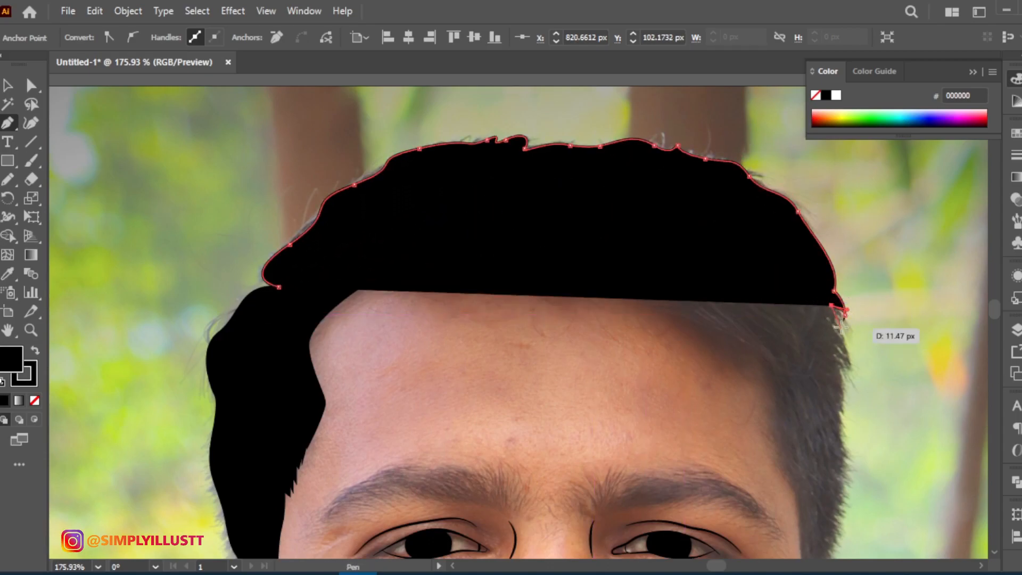
left_click_drag(850, 343, 853, 352)
left_click_drag(832, 317, 823, 310)
left_click(832, 318)
left_click_drag(851, 369, 830, 337)
key("ctrl+z")
key("ctrl+z")
key("ctrl+z")
key("ctrl+z")
key("ctrl+z")
key("ctrl+z")
key("ctrl+z")
key("ctrl+z")
Remove the hair path's fill and trace jagged strand tips down the right side of the hair
left_click(35, 400)
left_click(840, 327)
left_click(829, 317)
left_click_drag(850, 390, 848, 395)
left_click_drag(824, 374, 814, 376)
left_click_drag(845, 402, 845, 413)
left_click_drag(856, 459, 855, 471)
Extend the hair path down to the right ear and back up along the inner temple hairline
scroll(852, 373, "down", 3)
left_click_drag(813, 486, 810, 467)
left_click_drag(793, 364, 780, 303)
key("ctrl+z")
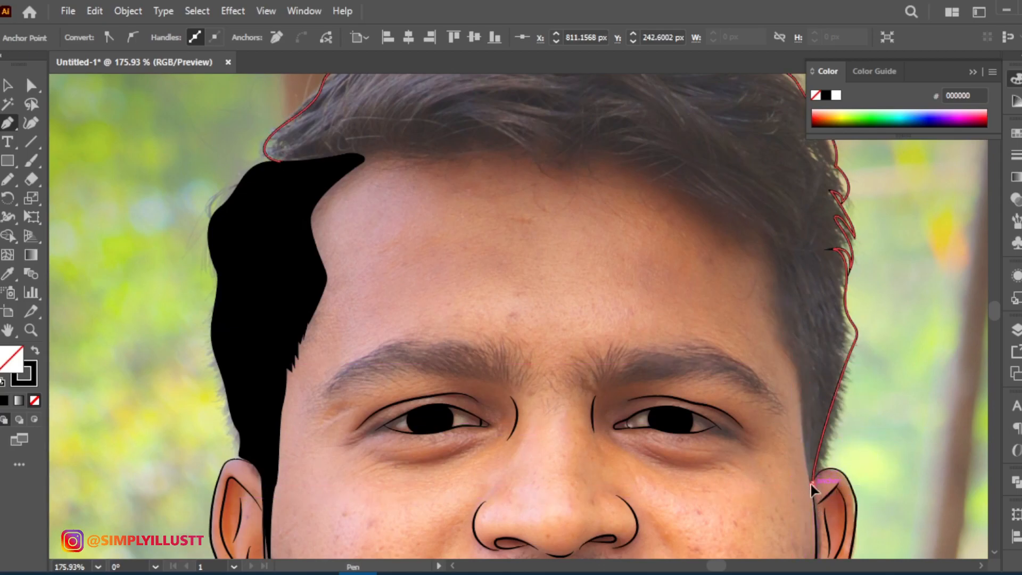
left_click_drag(805, 395, 775, 322)
left_click_drag(762, 242, 729, 205)
Trace the wavy hairline across the forehead and close the top hair path at its starting point
left_click_drag(674, 185, 656, 163)
left_click_drag(615, 147, 576, 155)
left_click_drag(543, 169, 525, 159)
left_click_drag(499, 144, 476, 139)
left_click_drag(433, 147, 396, 156)
left_click(371, 153)
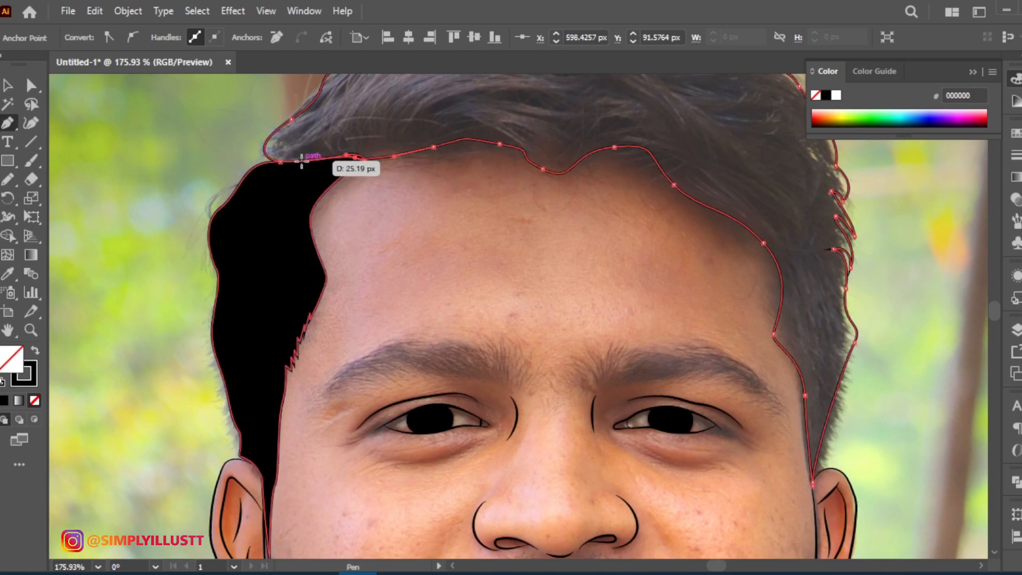
left_click(281, 161)
Give the top hair shape a black fill with no stroke and deselect it
key("z")
mouse_move(571, 169)
left_mouse_down()
mouse_move(548, 225)
mouse_move(479, 259)
left_mouse_up()
key("b")
left_click(34, 349)
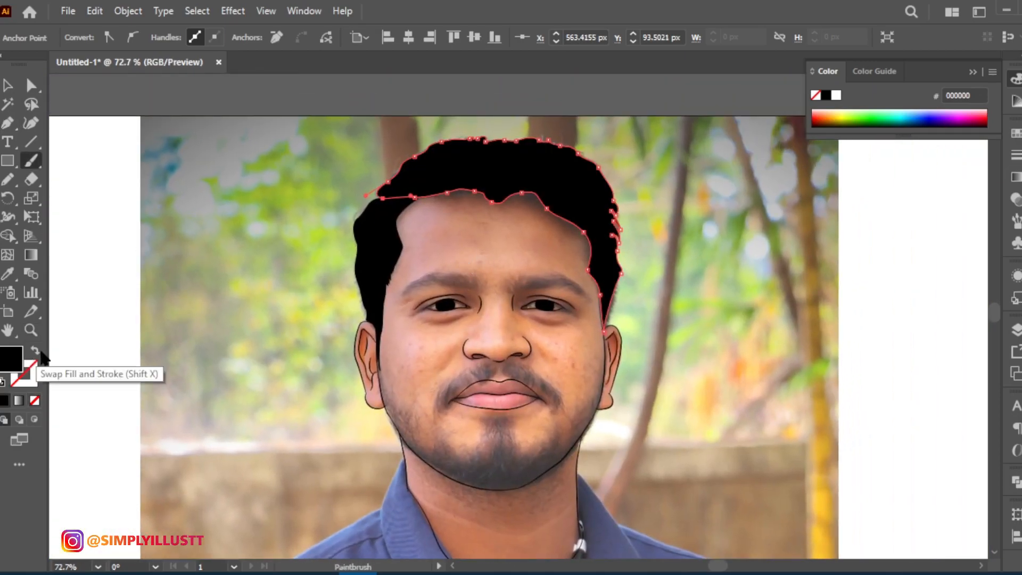
key("v")
left_click(661, 284)
Toggle the visibility of Layer 1 to check the traced artwork without the photo
key("z")
left_click_drag(501, 223, 522, 285)
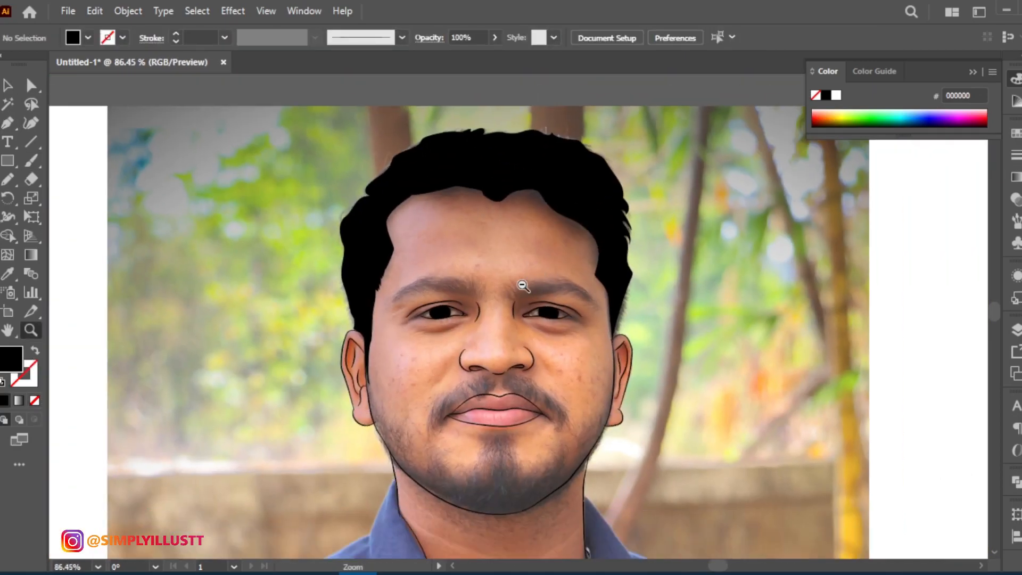
left_click(1016, 330)
left_click(825, 366)
left_click(826, 365)
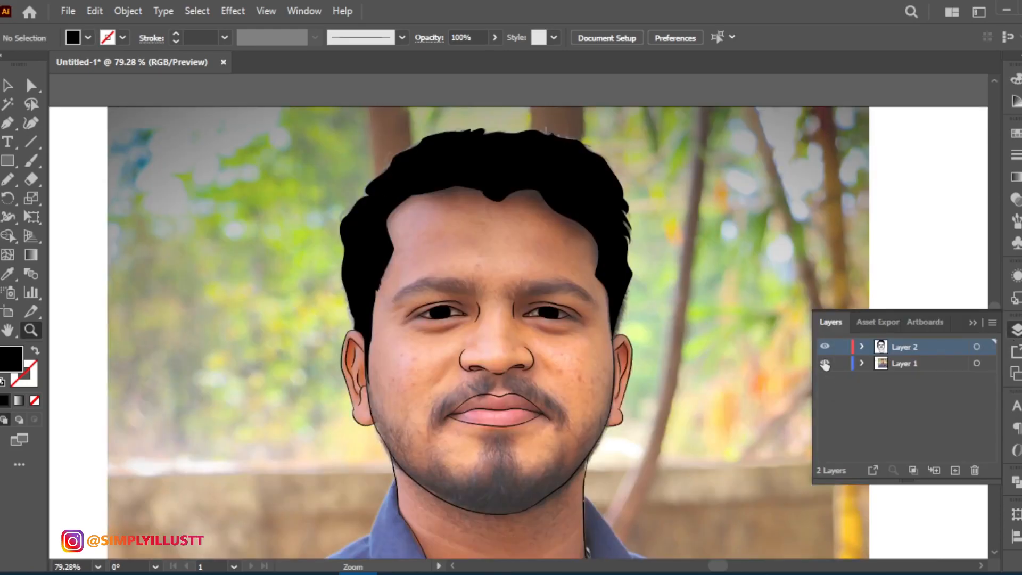
left_click_drag(676, 419, 678, 301)
left_click(825, 364)
left_click_drag(734, 334, 653, 375)
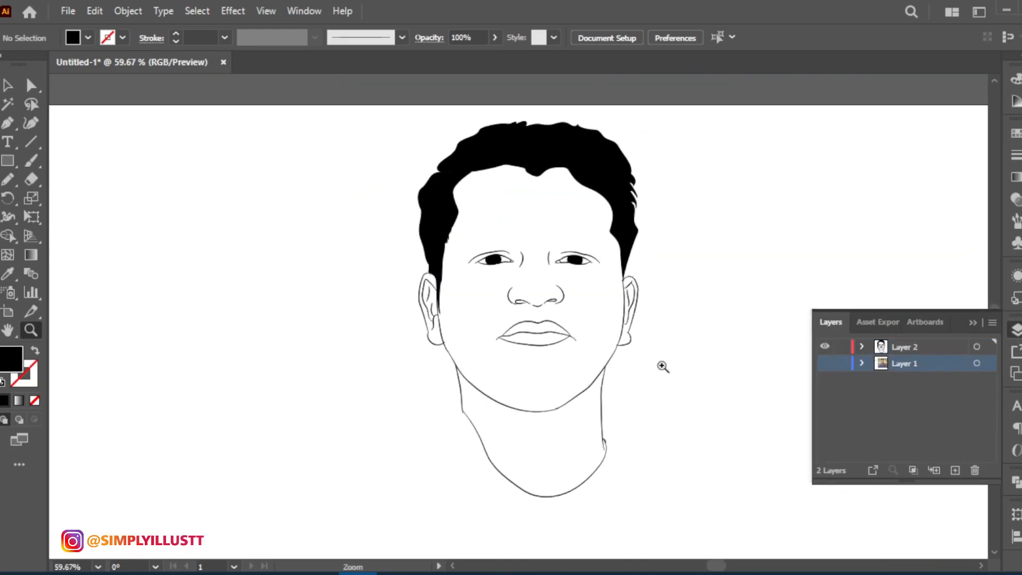
left_click(825, 364)
Start the right eyebrow outline with the Pen tool, tracing its inner end and upper edge
left_click_drag(636, 311, 659, 319)
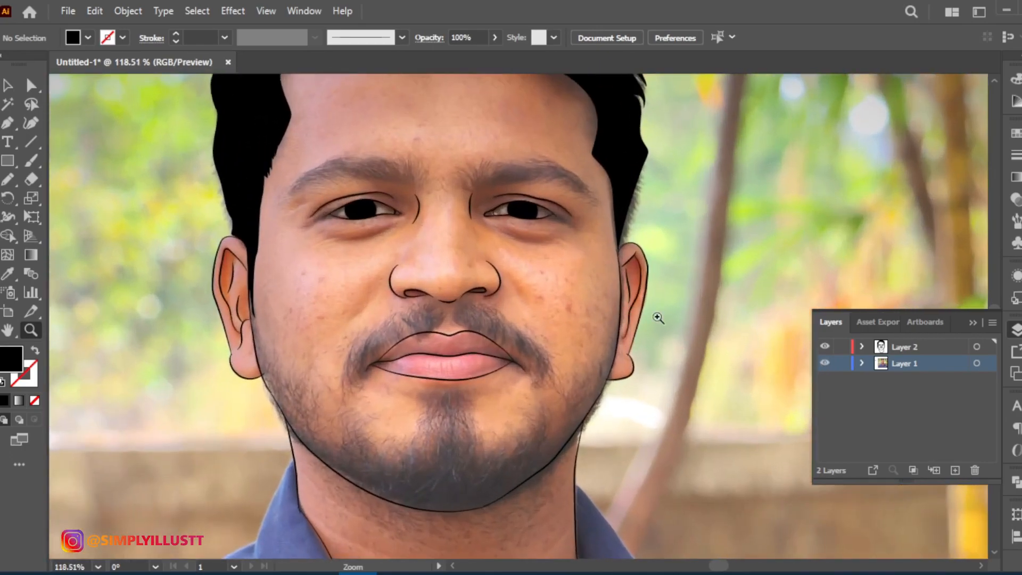
left_click_drag(437, 341, 703, 346)
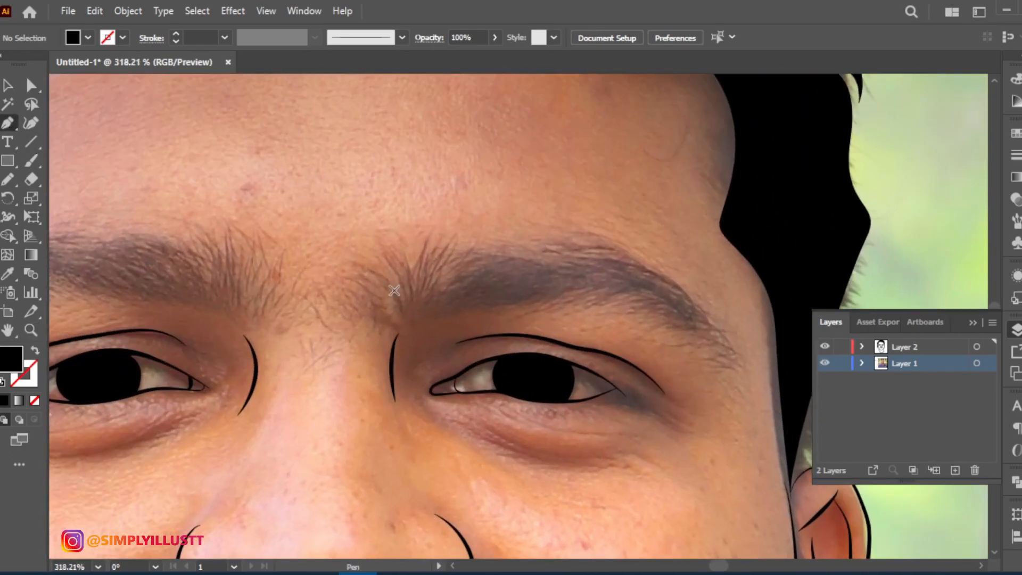
left_click(436, 313)
left_click_drag(436, 277, 462, 261)
left_click_drag(560, 265, 583, 274)
left_click_drag(587, 258, 660, 291)
left_click(552, 246)
key("ctrl+z")
Continue the right eyebrow outline along a small strand notch to the pointed outer tip
left_click_drag(693, 305, 708, 341)
left_click_drag(670, 297, 663, 306)
left_click_drag(732, 350, 744, 393)
left_click(732, 350)
left_click_drag(736, 367, 730, 365)
Switch the right eyebrow path to a black stroke without fill and close it along the lower edge
left_click(35, 349)
left_click_drag(664, 311, 619, 301)
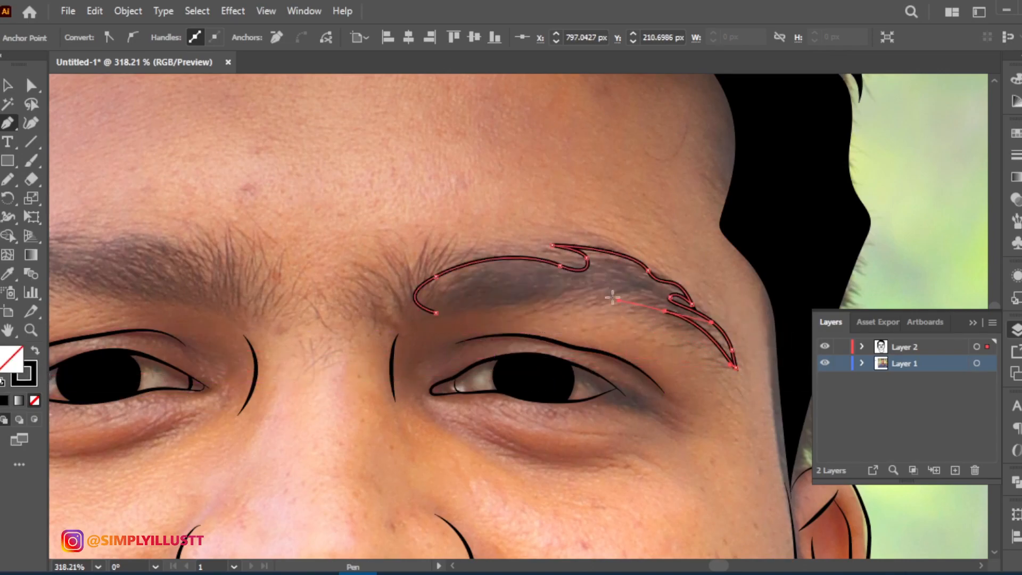
left_click(434, 312)
key("v")
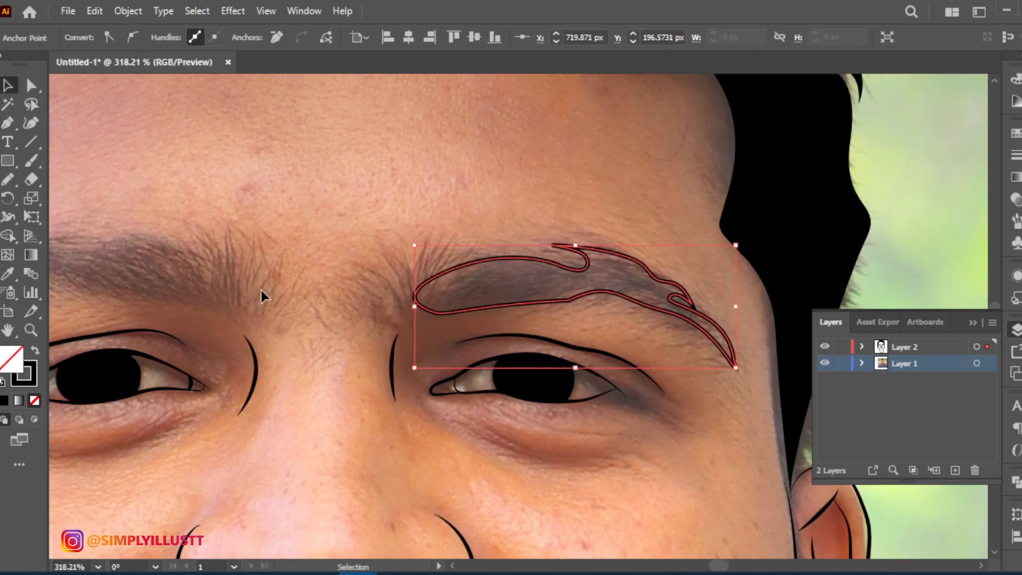
Trace the left eyebrow's outer tail and the beginning of its upper edge with the Pen tool
left_click_drag(260, 290, 540, 274)
left_click(7, 123)
left_click_drag(185, 338, 184, 331)
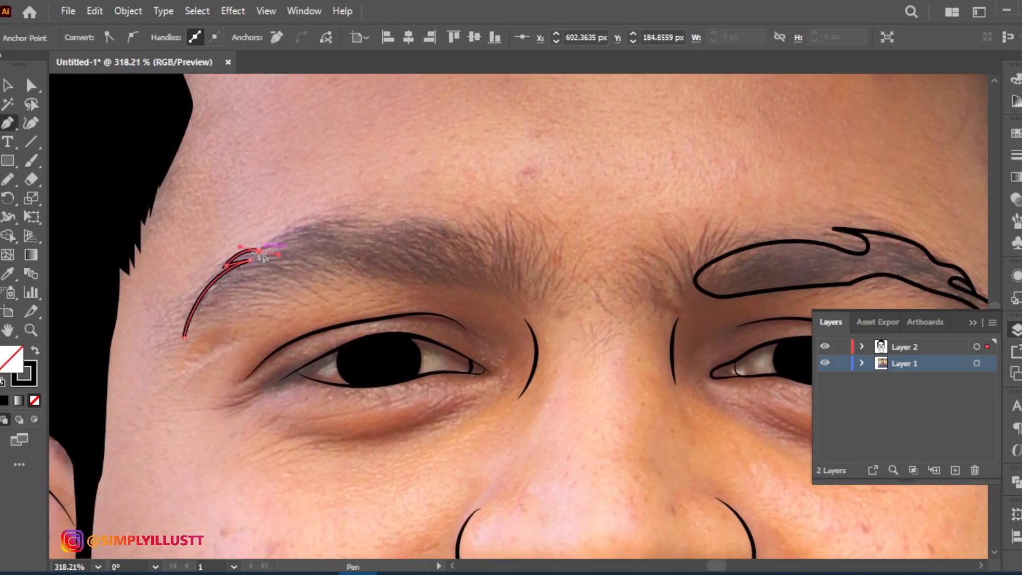
key("ctrl+z")
left_click_drag(285, 245, 411, 224)
left_click(285, 246)
left_click(259, 236)
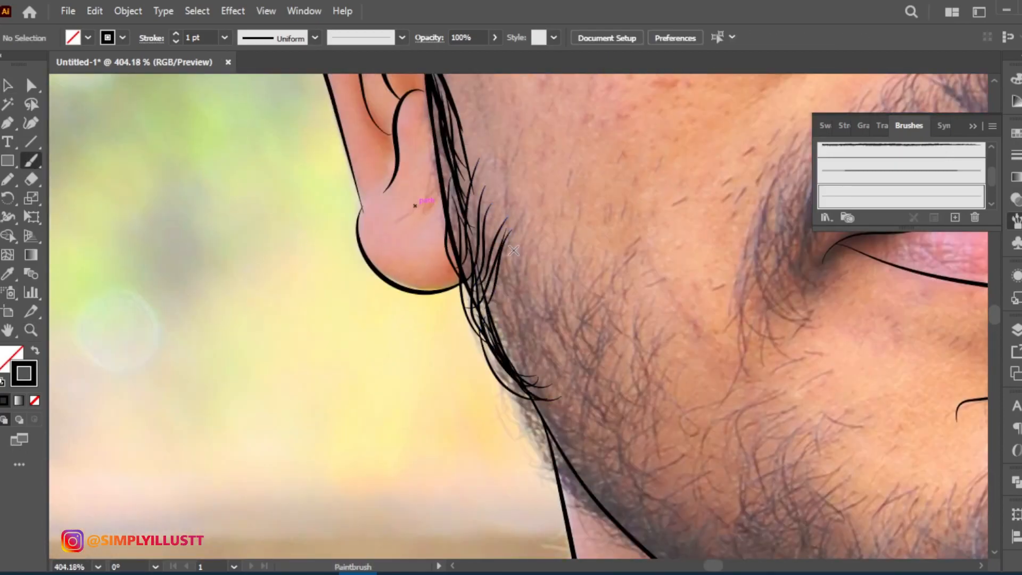
Paint beard hair strands along the jaw below the left ear with the Paintbrush
left_click_drag(504, 256, 506, 341)
key("z")
left_click_drag(548, 292, 479, 292)
left_click_drag(612, 341, 534, 294)
left_click_drag(524, 349, 297, 280)
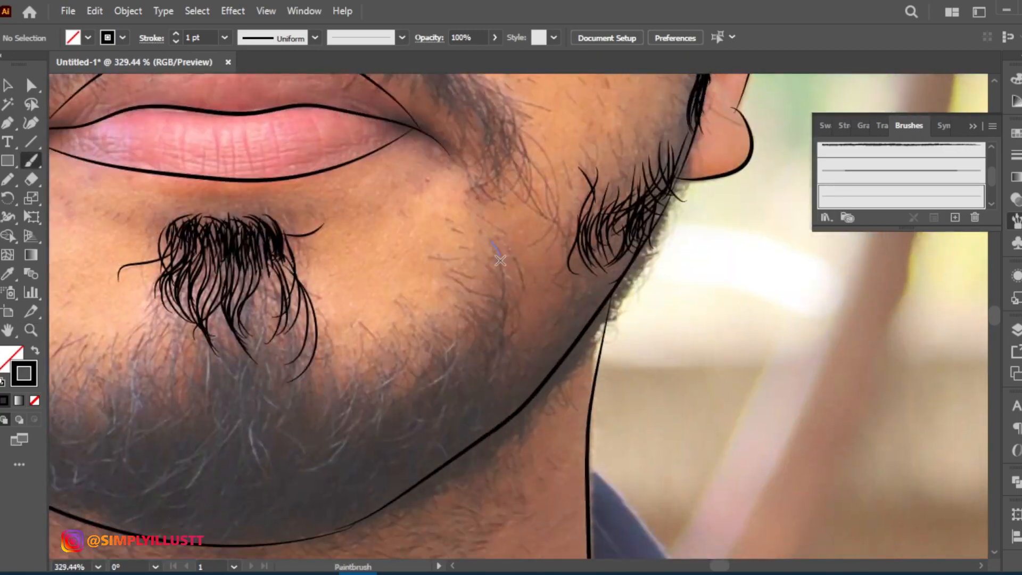
Paint curved beard strands across the lower left cheek and along the upper beard edge beside the chin with the Paintbrush
left_click_drag(495, 244, 486, 322)
mouse_move(429, 257)
left_mouse_down()
mouse_move(464, 253)
mouse_move(501, 312)
mouse_move(494, 345)
left_mouse_up()
left_click_drag(562, 266, 535, 294)
mouse_move(596, 277)
left_mouse_down()
mouse_move(554, 284)
mouse_move(494, 353)
left_mouse_up()
left_click_drag(526, 339, 521, 373)
left_click_drag(397, 304, 407, 367)
left_click_drag(437, 316, 445, 372)
left_click_drag(471, 313, 468, 380)
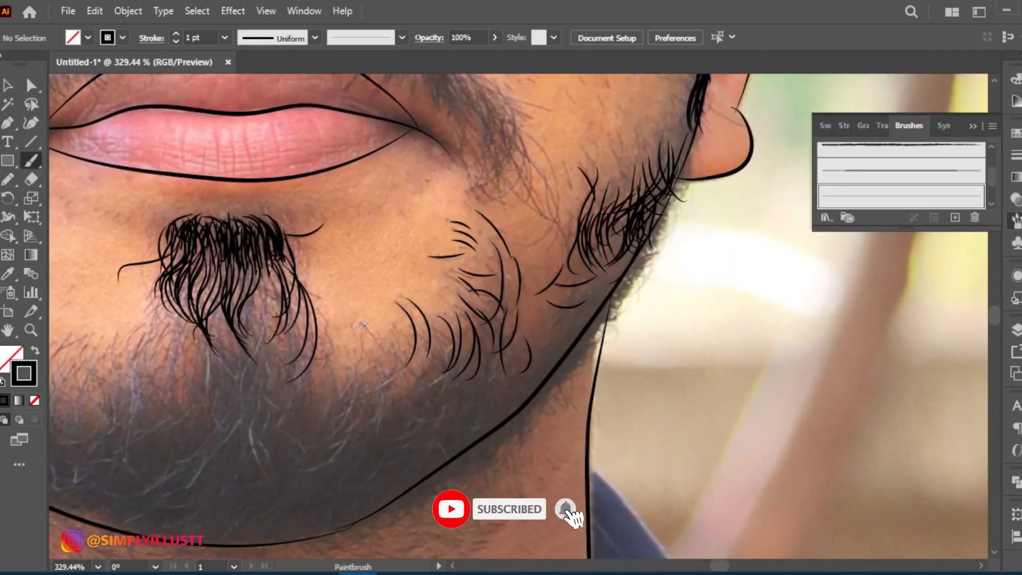
left_click_drag(382, 409, 381, 410)
left_click_drag(442, 355, 387, 431)
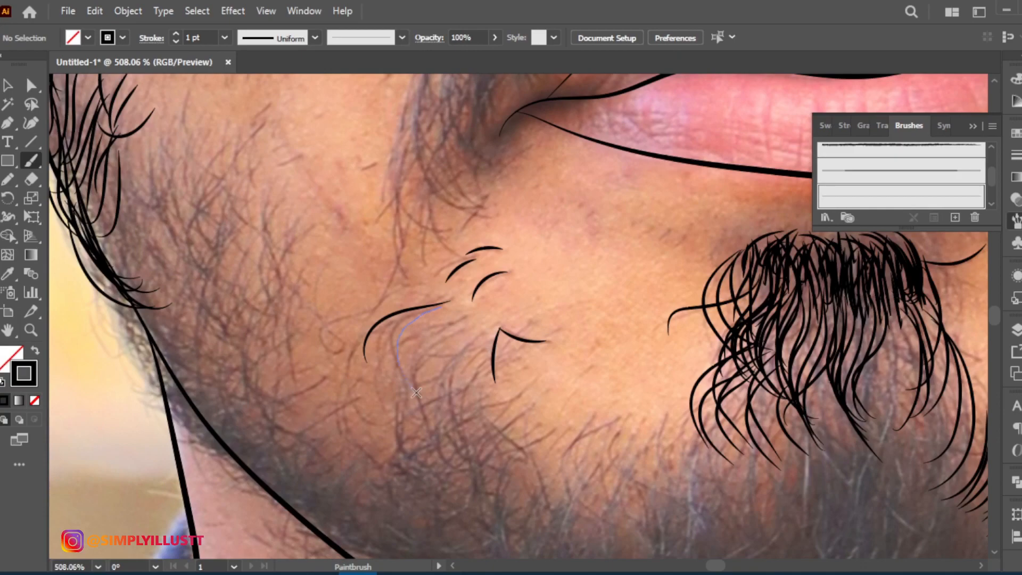
Paint curved beard strands along the upper beard edge from the lower right cheek to the chin tuft
left_click_drag(441, 309, 405, 396)
left_click_drag(487, 327, 442, 450)
left_click_drag(492, 354, 452, 434)
scroll(479, 319, "down", 3)
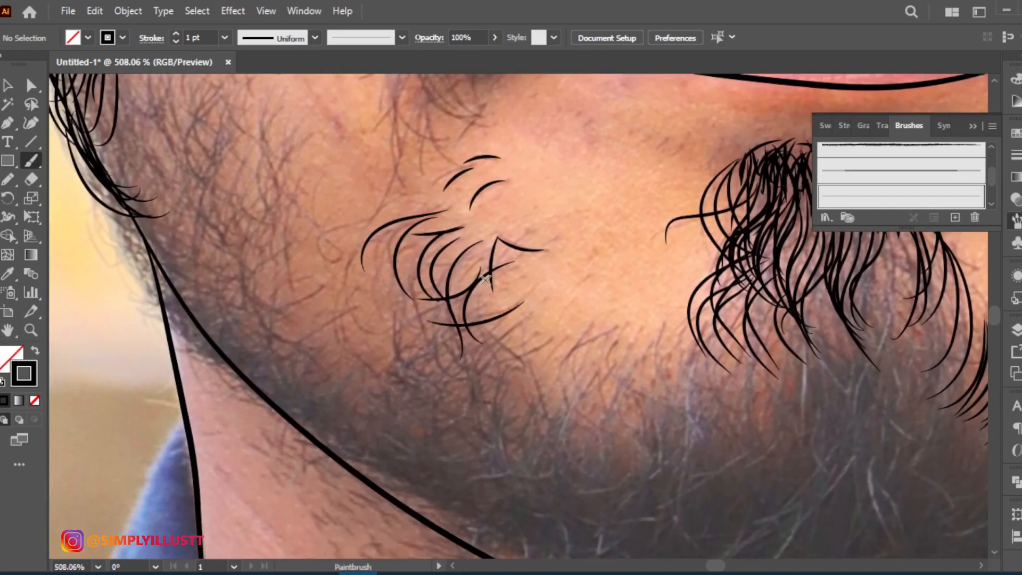
left_click_drag(527, 277, 458, 368)
left_click_drag(591, 318, 559, 381)
left_click_drag(677, 318, 699, 384)
key("ctrl+space")
left_click_drag(707, 347, 691, 388)
left_click_drag(634, 295, 682, 298)
left_click_drag(588, 309, 549, 378)
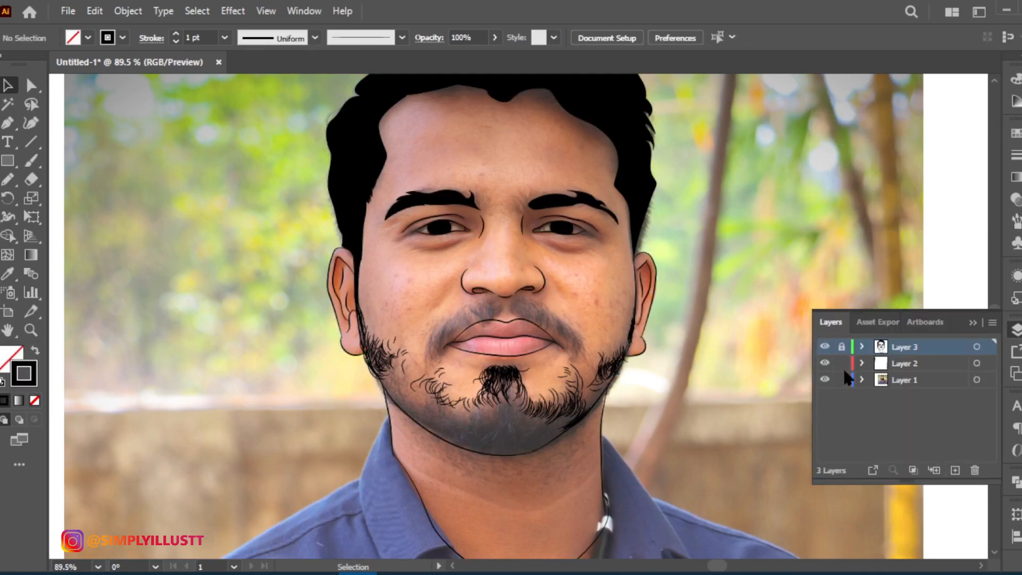
Unlock Layer 3 and move the selected face-side and neck contour paths onto it by cutting and pasting in front
left_click(602, 425)
left_click(599, 541)
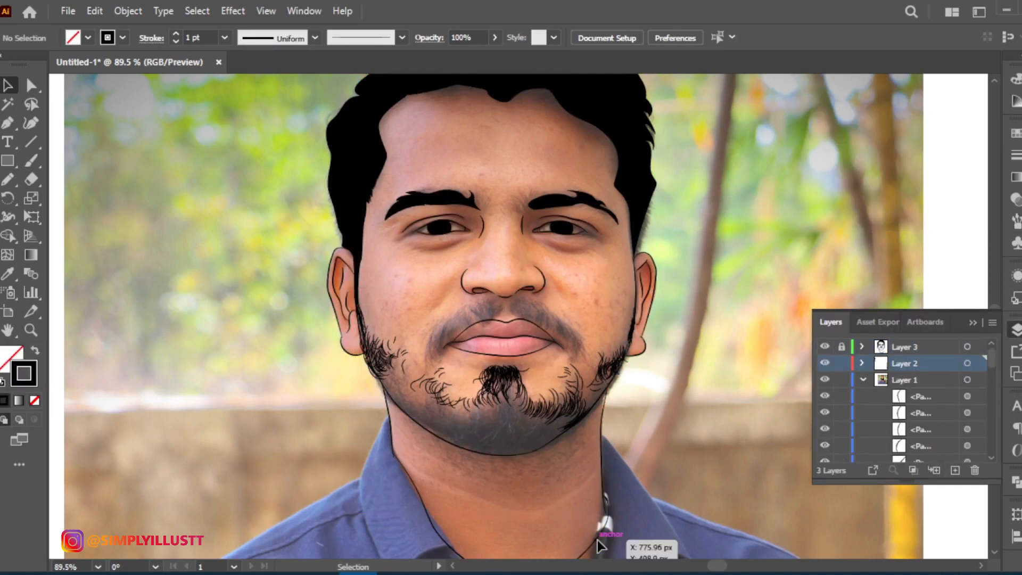
left_click(967, 363)
key("ctrl+x")
left_click(905, 347)
left_click(841, 347)
key("ctrl+f")
scroll(882, 427, "down", 10)
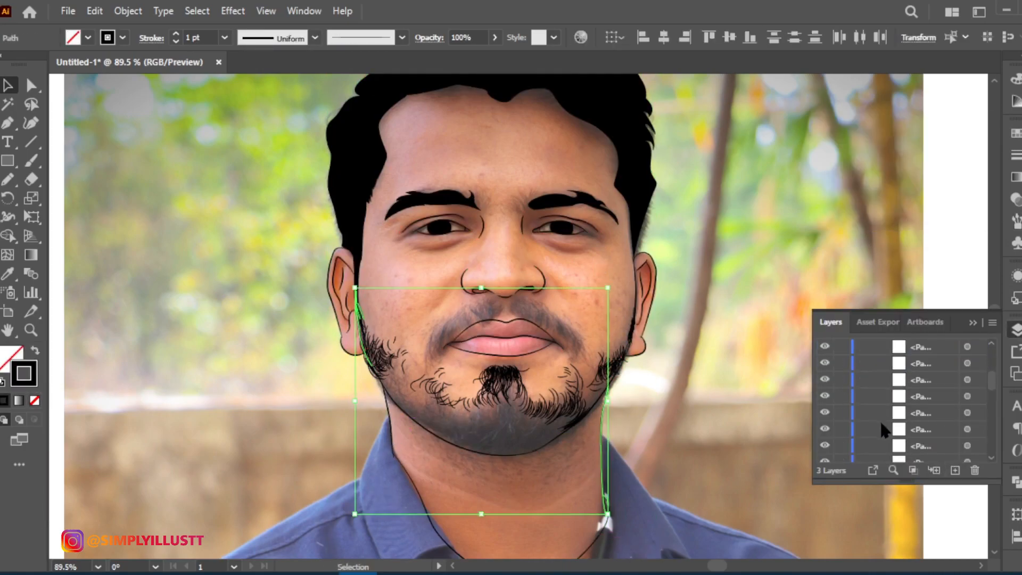
left_click_drag(991, 381, 995, 445)
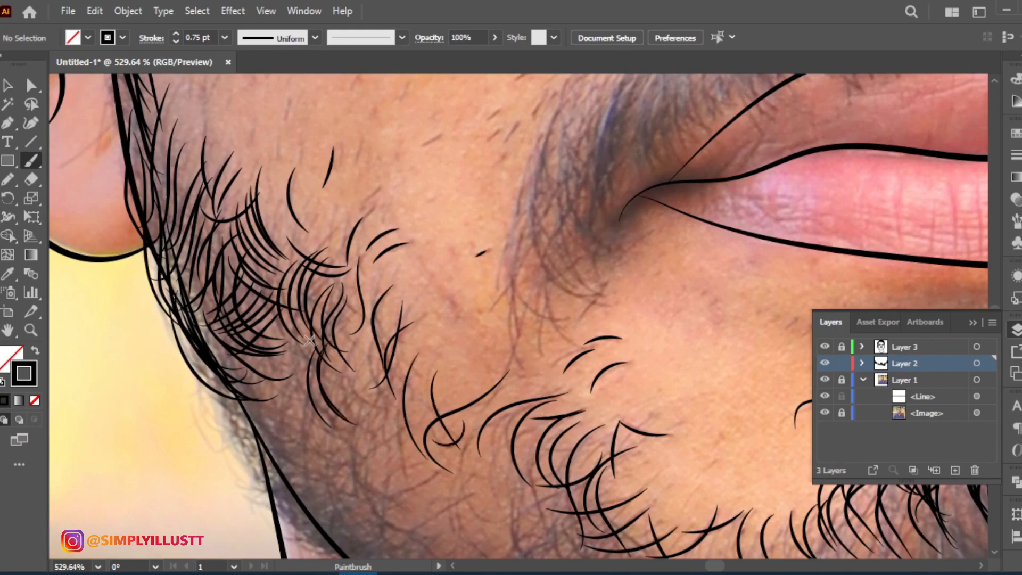
Paint 0.75 pt beard strands along the right jaw and lower cheek below the ear
mouse_move(283, 383)
left_mouse_down()
mouse_move(182, 245)
mouse_move(370, 462)
left_mouse_up()
left_click_drag(309, 392, 291, 282)
left_click_drag(297, 264, 278, 205)
left_click_drag(307, 421, 268, 258)
left_click_drag(332, 416, 314, 369)
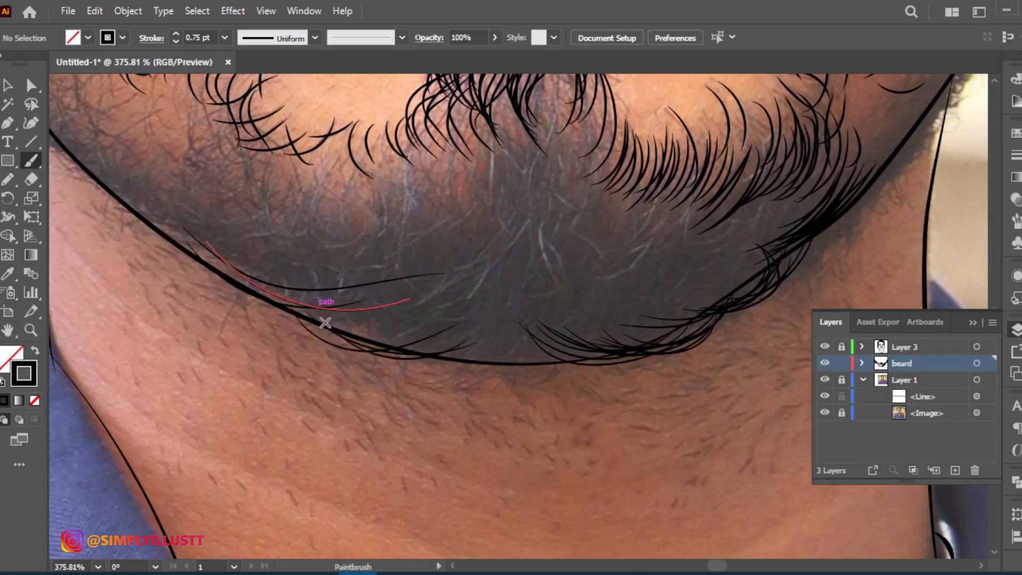
Paint long 0.75 pt strands sweeping from the lower left jaw toward the chin and down the middle of the chin
left_click_drag(769, 266, 623, 305)
left_click_drag(779, 265, 637, 297)
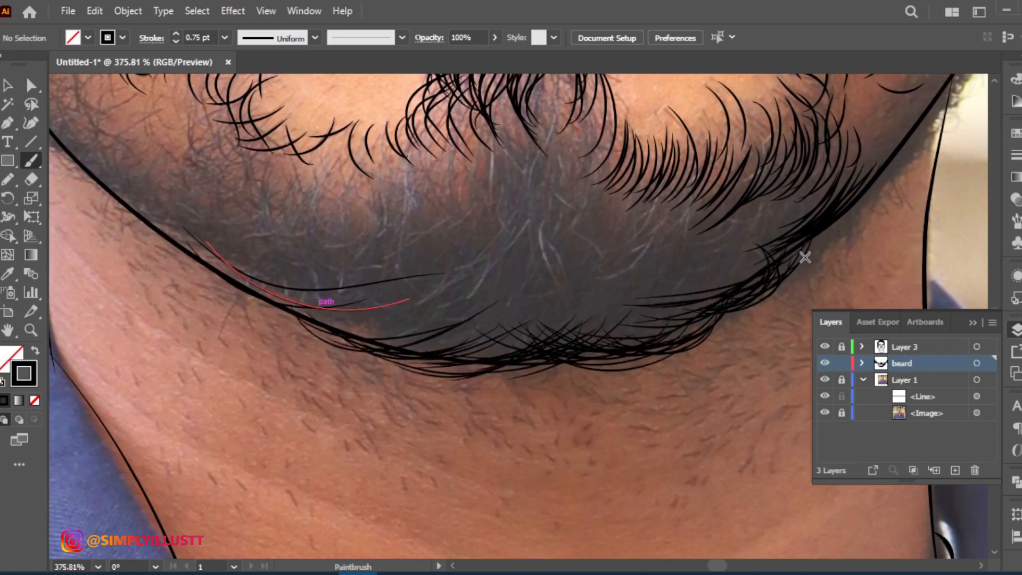
left_click_drag(721, 300, 551, 321)
left_click_drag(713, 315, 576, 315)
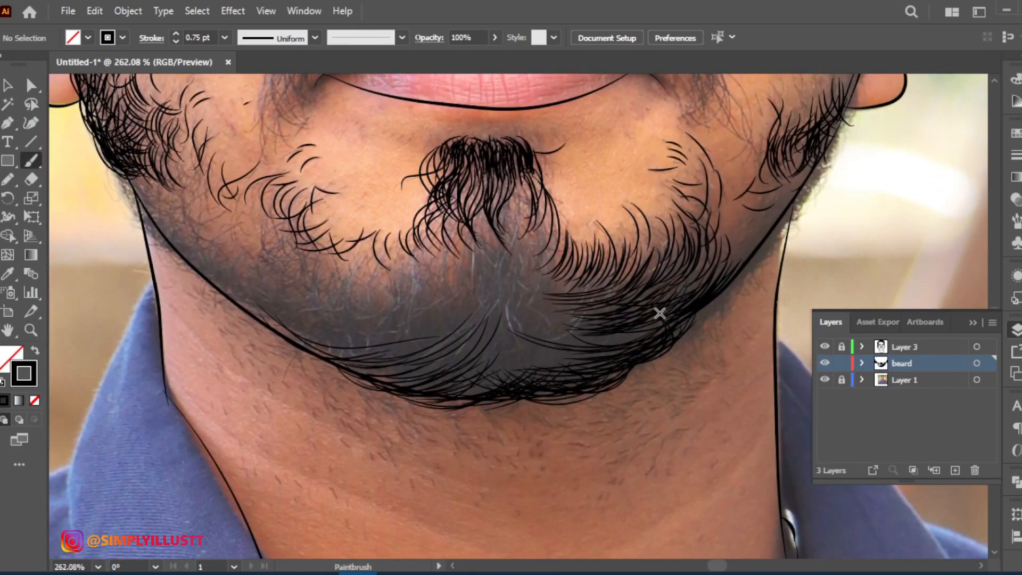
left_click_drag(505, 298, 505, 299)
left_click_drag(500, 279, 400, 363)
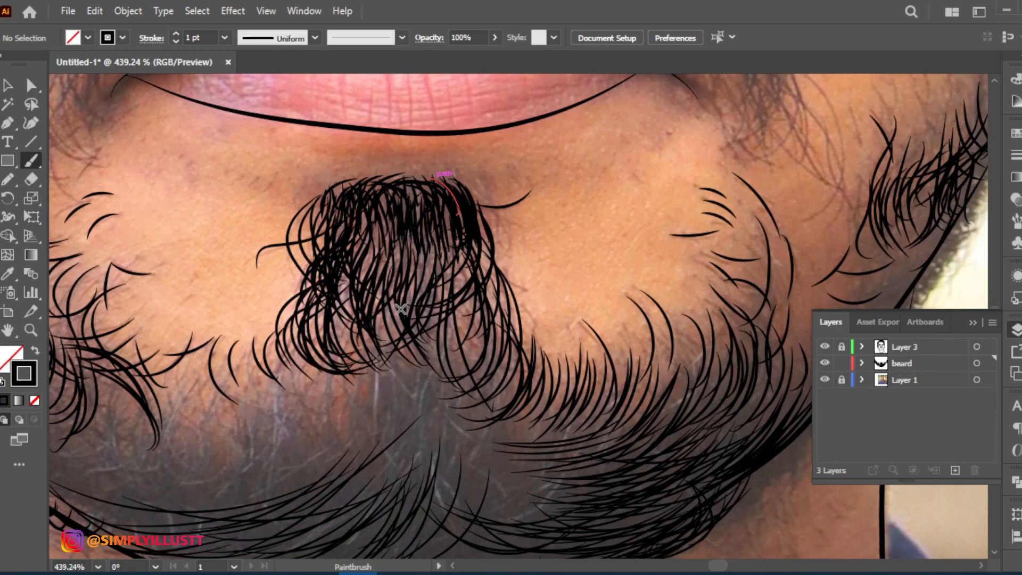
Thicken the chin tuft with 1 pt strands and continue them into the beard below its left side
left_click_drag(407, 285, 395, 344)
mouse_move(447, 315)
left_mouse_down()
mouse_move(461, 376)
mouse_move(504, 410)
left_mouse_up()
left_click_drag(294, 343, 363, 409)
left_click_drag(298, 361, 400, 425)
left_click_drag(529, 403, 435, 451)
left_click_drag(591, 420, 486, 453)
mouse_move(602, 470)
left_mouse_down()
mouse_move(494, 460)
mouse_move(455, 523)
left_mouse_up()
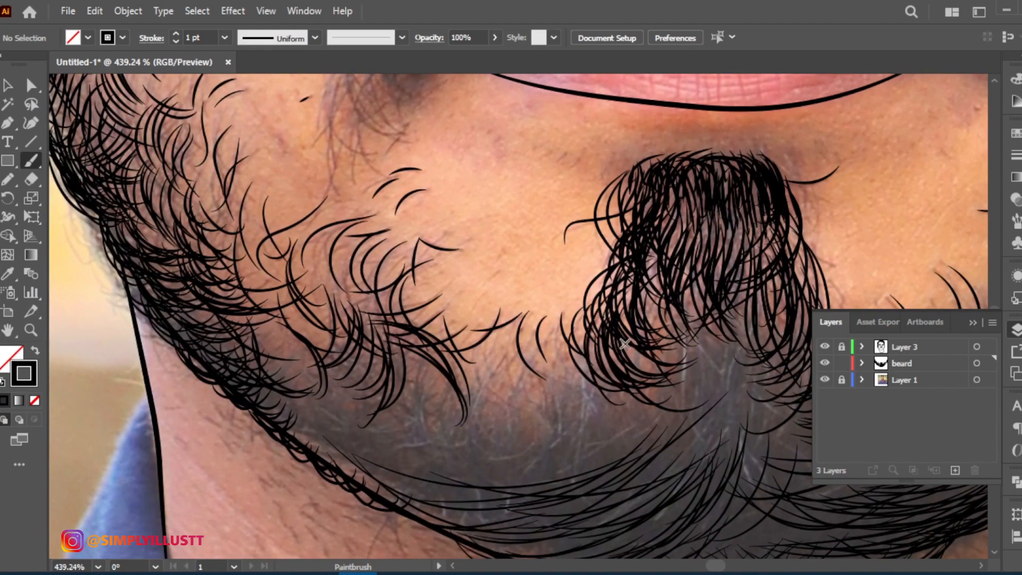
Paint dense short curved strands along the upper beard edge from the chin tuft to the right cheek
left_click_drag(629, 318, 583, 391)
left_click_drag(556, 334, 508, 411)
left_click_drag(569, 341, 596, 436)
left_click_drag(549, 355, 626, 427)
left_click_drag(567, 355, 642, 417)
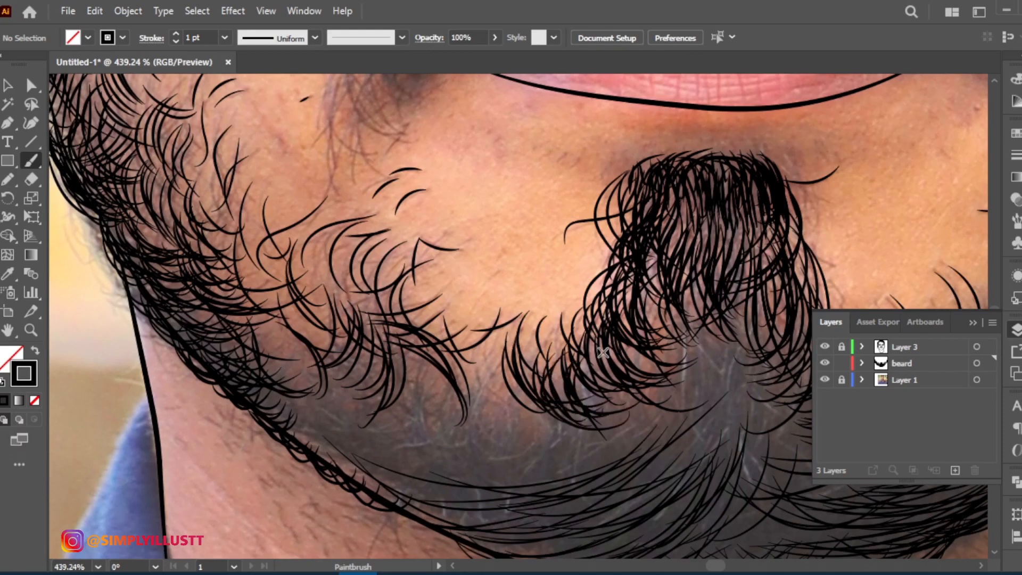
left_click_drag(597, 345, 647, 408)
left_click_drag(548, 373, 568, 430)
left_click_drag(525, 353, 541, 419)
left_click_drag(493, 359, 520, 440)
left_click_drag(417, 353, 455, 433)
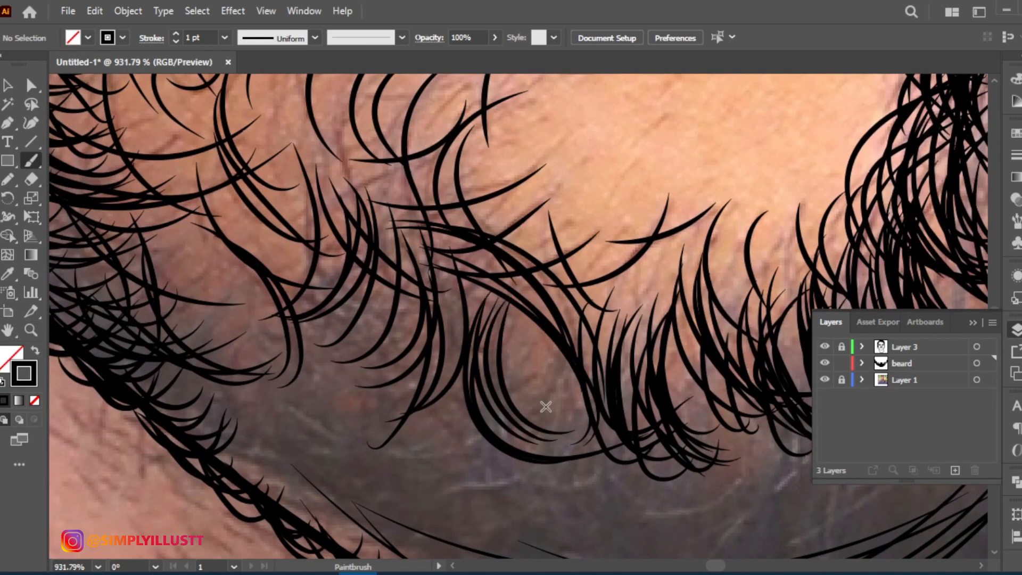
left_click_drag(458, 319, 533, 458)
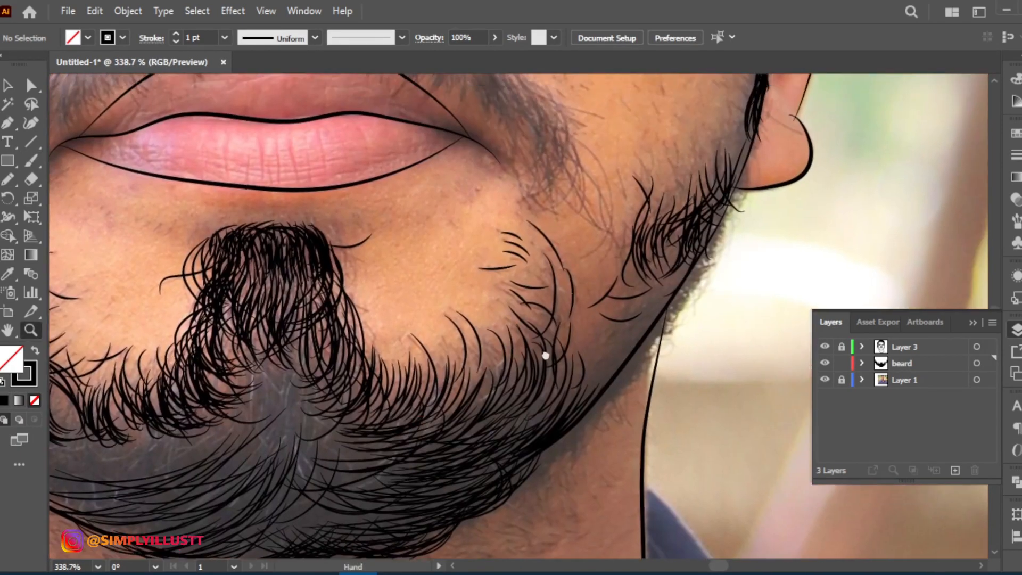
Paint overlapping strands from the left jaw below the ear inward across the cheek
mouse_move(551, 273)
left_mouse_down()
mouse_move(587, 313)
mouse_move(489, 307)
left_mouse_up()
left_click_drag(584, 267, 476, 317)
left_click_drag(590, 306, 483, 328)
left_click_drag(586, 316, 483, 336)
left_click_drag(596, 326, 462, 356)
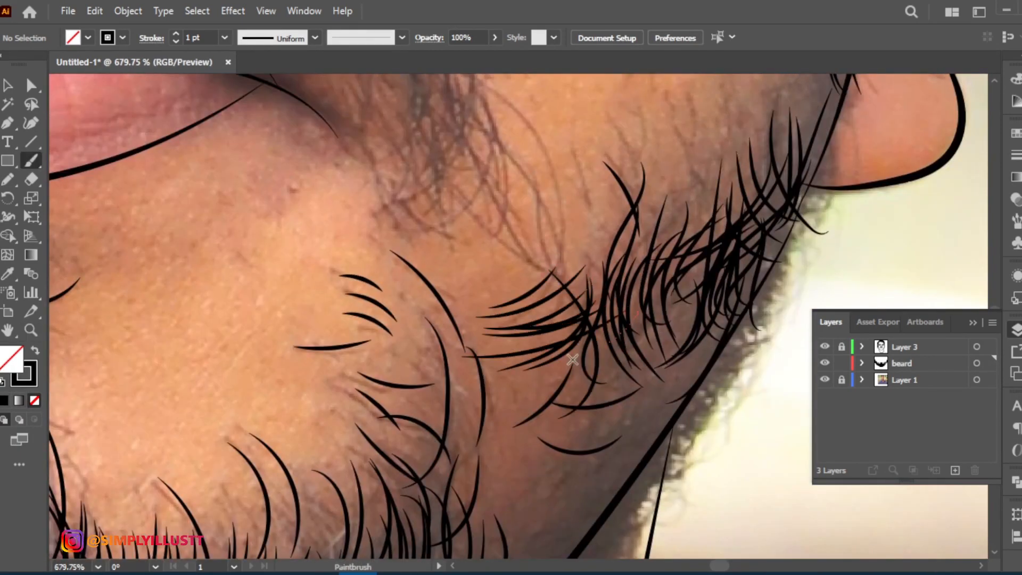
left_click_drag(679, 325, 523, 368)
left_click_drag(692, 341, 561, 399)
left_click_drag(776, 221, 642, 369)
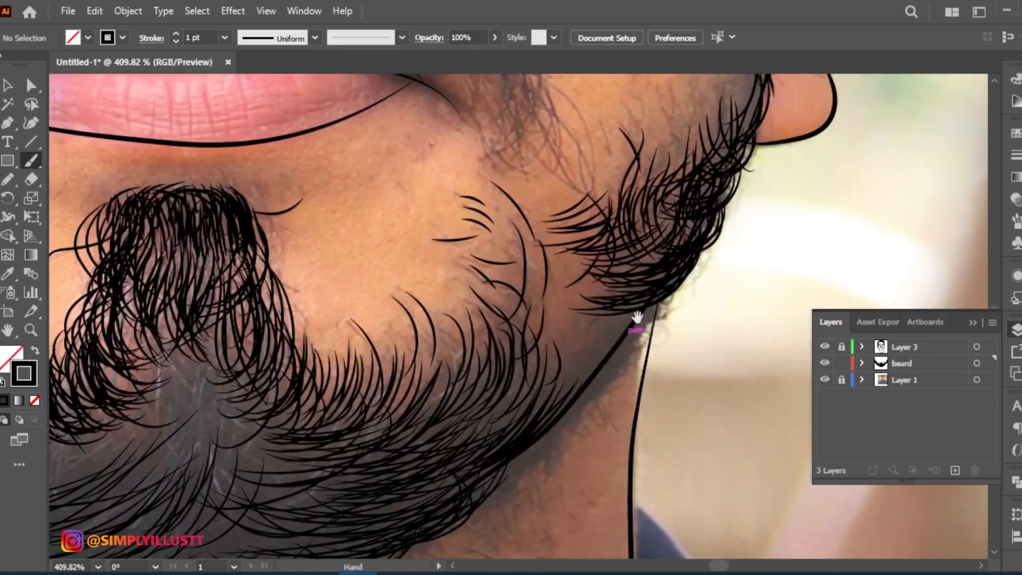
Paint beard strands along the lower edge of the left jaw and up toward the sideburn
left_click(746, 376)
left_click_drag(526, 340, 601, 290)
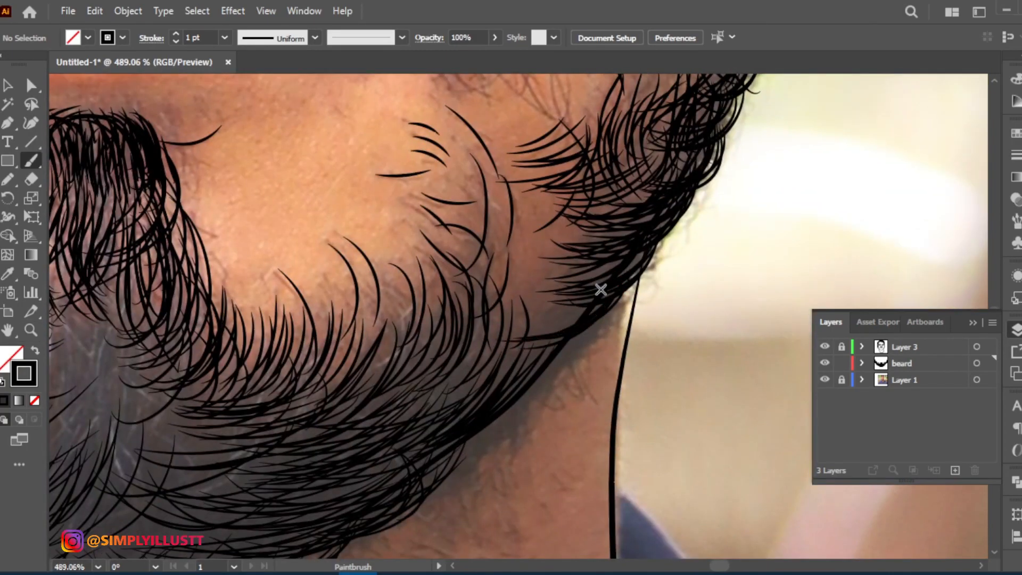
left_click_drag(533, 370, 530, 372)
left_click_drag(567, 353, 438, 461)
mouse_move(595, 378)
left_mouse_down("ctrl")
mouse_move(458, 409)
mouse_move(583, 374)
left_mouse_up("ctrl")
left_click_drag(746, 192, 716, 133)
Draw a solid black patch without stroke over the left jaw hair below the ear with the Pencil tool
key("n")
left_click_drag(692, 218, 691, 224)
key("shift+x")
key("ctrl+shift+a")
left_click_drag(685, 281, 714, 277, "ctrl")
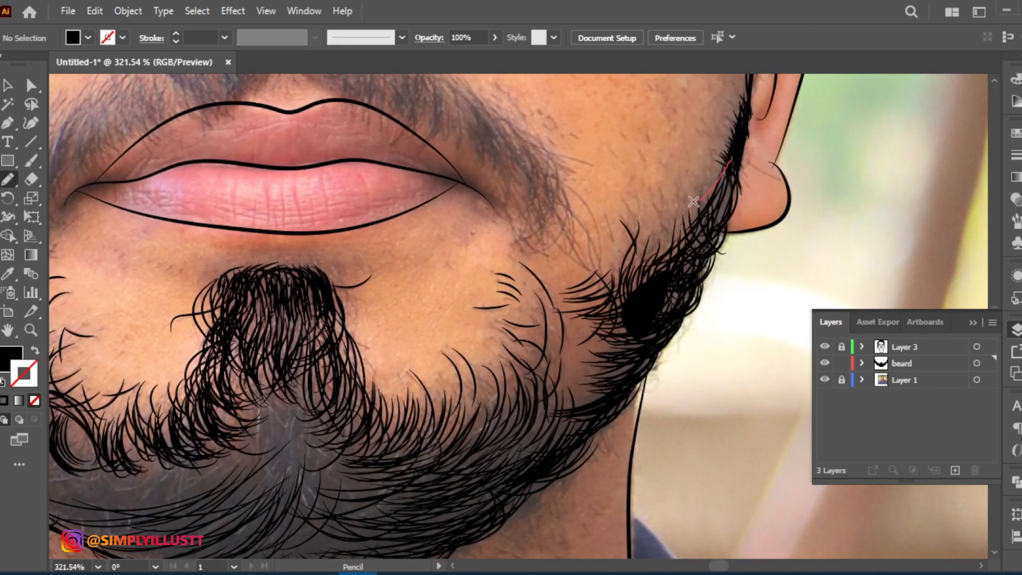
left_click_drag(647, 267, 633, 344)
Draw a large spiky black filled patch over the middle of the chin beard with the Pencil tool
mouse_move(719, 213)
left_mouse_down("ctrl")
mouse_move(497, 364)
mouse_move(537, 302)
left_mouse_up("ctrl")
mouse_move(524, 338)
left_mouse_down("ctrl")
mouse_move(396, 373)
mouse_move(639, 346)
left_mouse_up("ctrl")
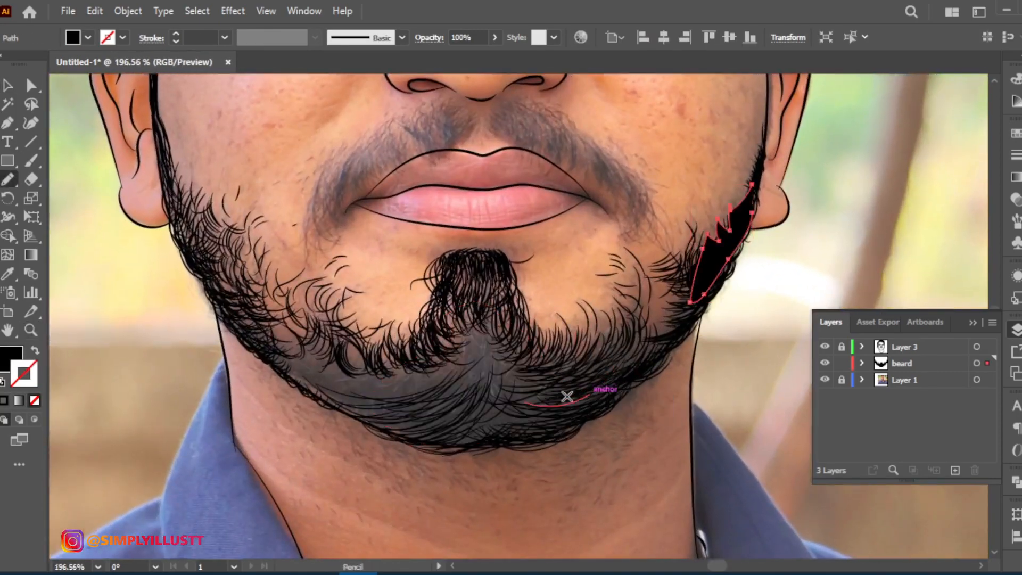
left_click_drag(390, 383, 385, 374)
left_click_drag(511, 355, 482, 357, "ctrl")
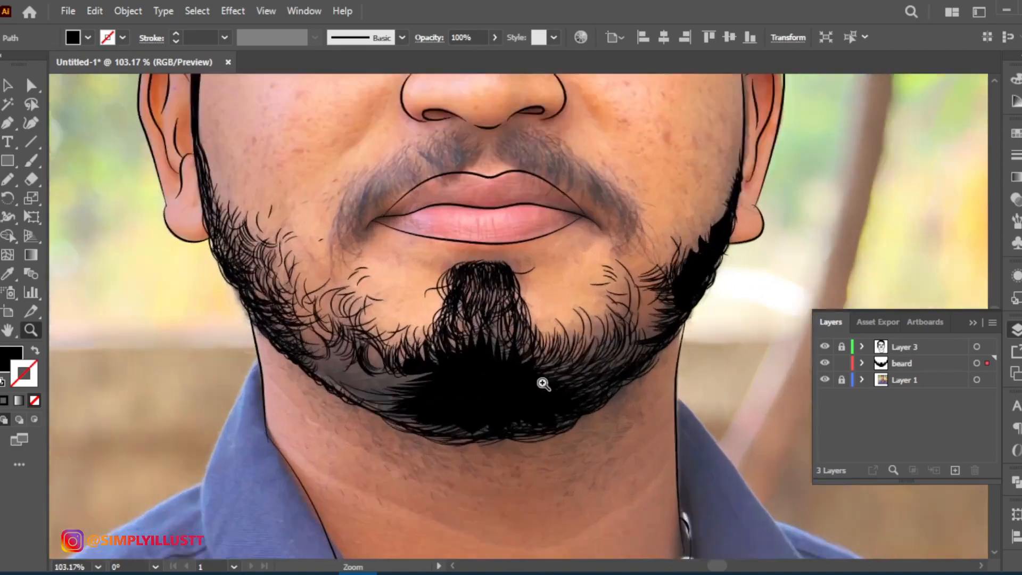
key("ctrl+shift+a")
left_click_drag(541, 383, 586, 380, "ctrl")
Draw a jagged black filled patch along the right jaw beard with the Pencil tool and deselect it
left_click_drag(361, 360, 298, 356, "ctrl")
left_click_drag(240, 320, 293, 320, "ctrl")
left_click_drag(336, 253, 375, 344)
left_click_drag(335, 259, 336, 253)
left_click_drag(430, 328, 495, 327, "ctrl")
key("v")
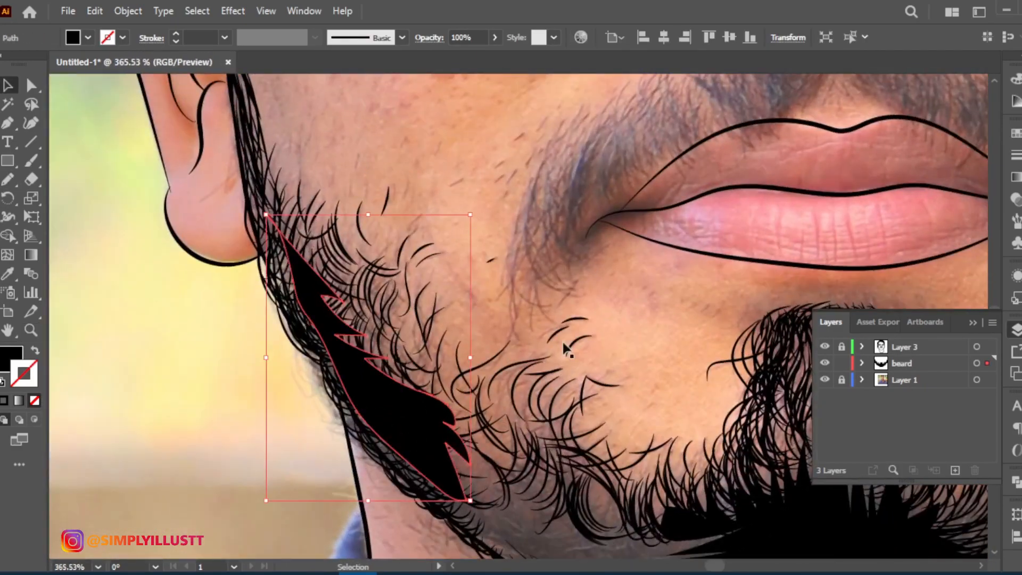
left_click(568, 346)
Paint black strands around the right jaw patch to blend its edges into the surrounding beard
key("b")
left_click_drag(317, 298, 356, 316)
left_click_drag(329, 317, 462, 365)
key("x")
left_click_drag(666, 399, 367, 218)
left_click_drag(402, 404, 461, 435)
left_click_drag(445, 428, 494, 436)
left_click_drag(338, 390, 398, 426)
left_click_drag(340, 412, 448, 453)
key("s")
left_click(332, 448)
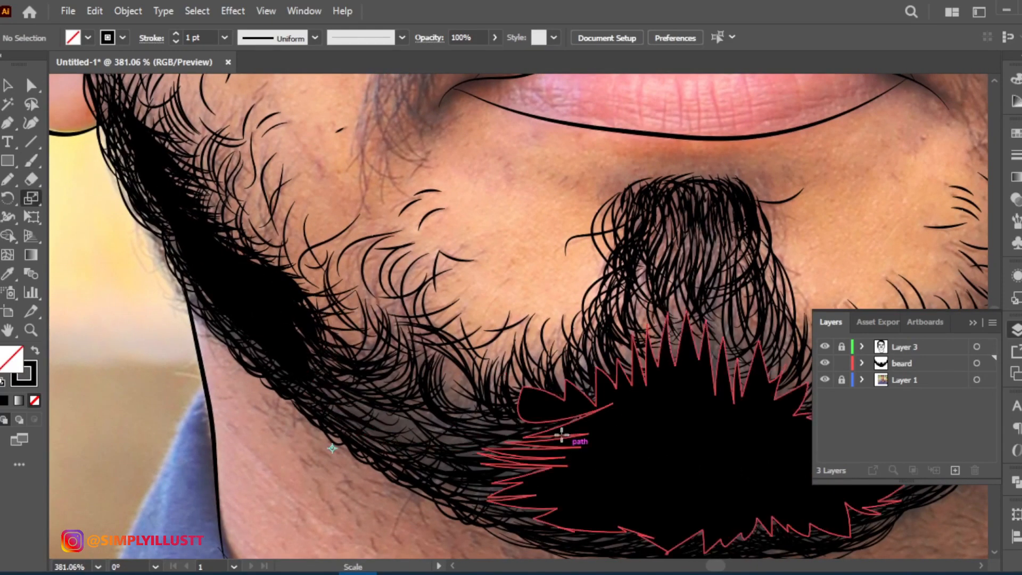
Paint long strands from the left jaw into the chin patch to close the gaps in the beard
scroll(735, 392, "right", 5)
key("b")
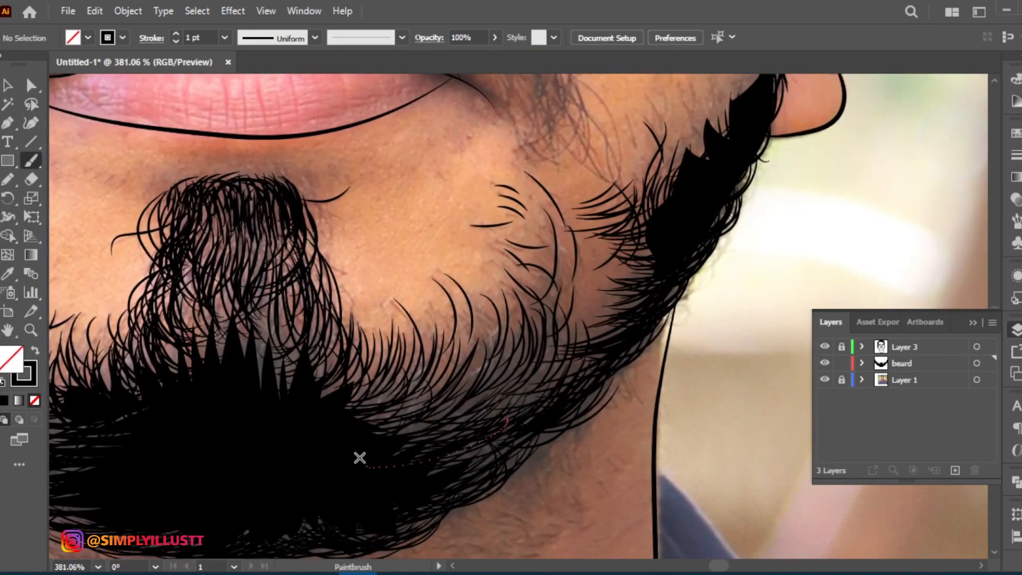
left_click_drag(360, 458, 356, 457)
left_click_drag(622, 373, 525, 462)
key("shift+s")
key("b")
left_click_drag(550, 390, 446, 433)
left_click_drag(597, 348, 472, 403)
key("z")
left_click_drag(491, 372, 386, 440)
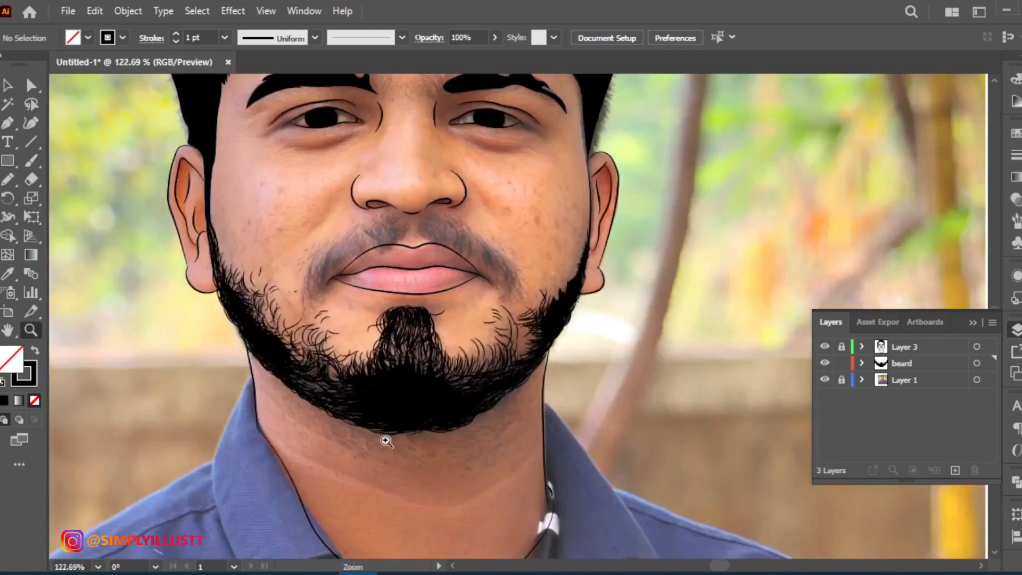
Paint long curved strands in the gap between the right jaw patch and the chin patch, and select several of them
left_click_drag(290, 373, 413, 377)
key("b")
left_click_drag(318, 419, 410, 443)
left_click_drag(356, 450, 375, 470)
key("v")
left_click(351, 396)
left_click(352, 384, "shift")
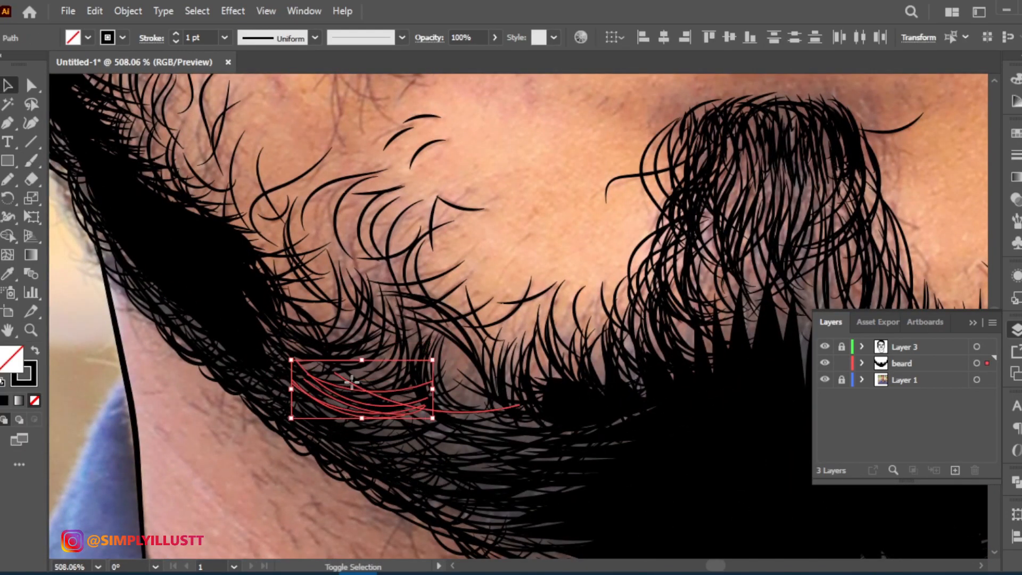
left_click(350, 425, "shift")
left_click(355, 418)
key("ctrl+shift+a")
key("q")
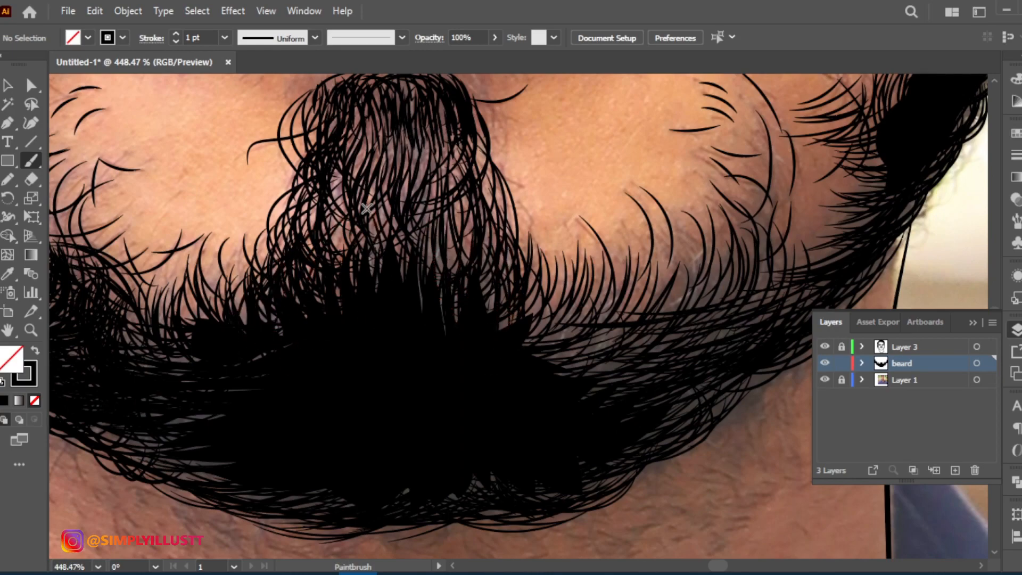
Paint strands rising from the chin patch into the tuft and along the beard's lower left edge
left_click_drag(455, 278, 436, 218)
left_click_drag(491, 306, 454, 225)
left_click_drag(352, 293, 374, 222)
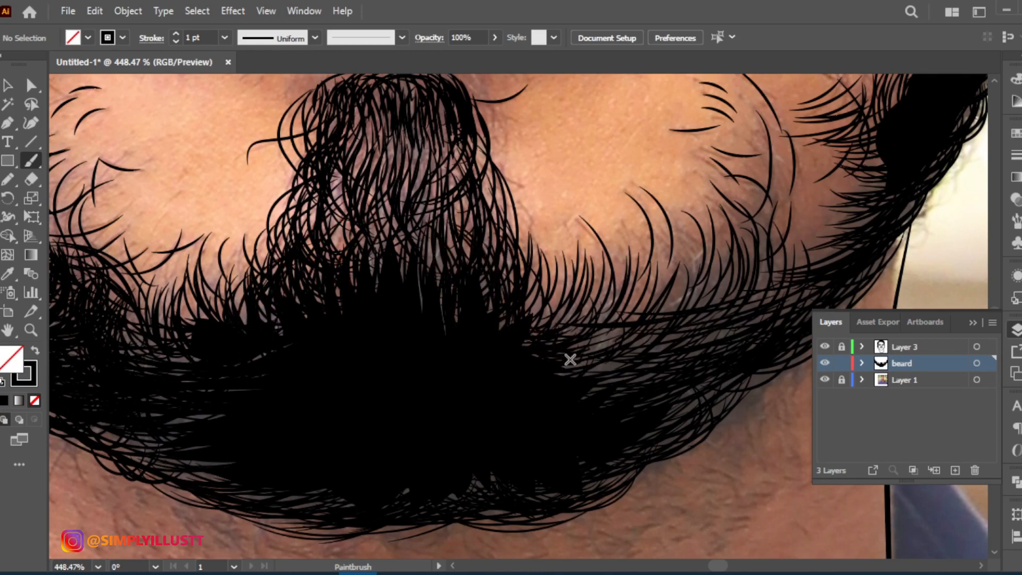
left_click_drag(565, 466, 666, 485)
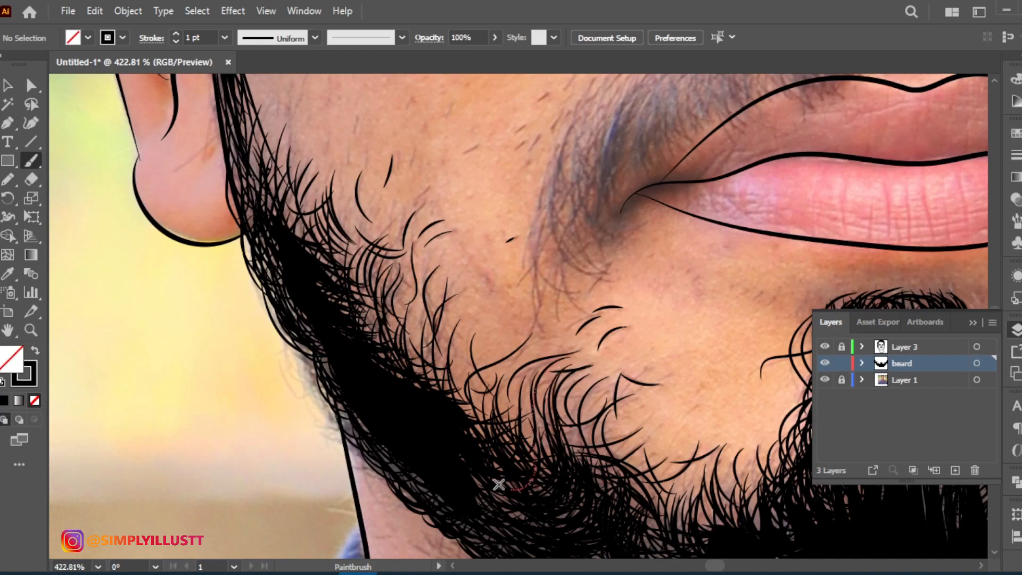
Add dense curved strands to the sparse upper beard edge on the lower right cheek
left_click_drag(530, 434, 478, 261)
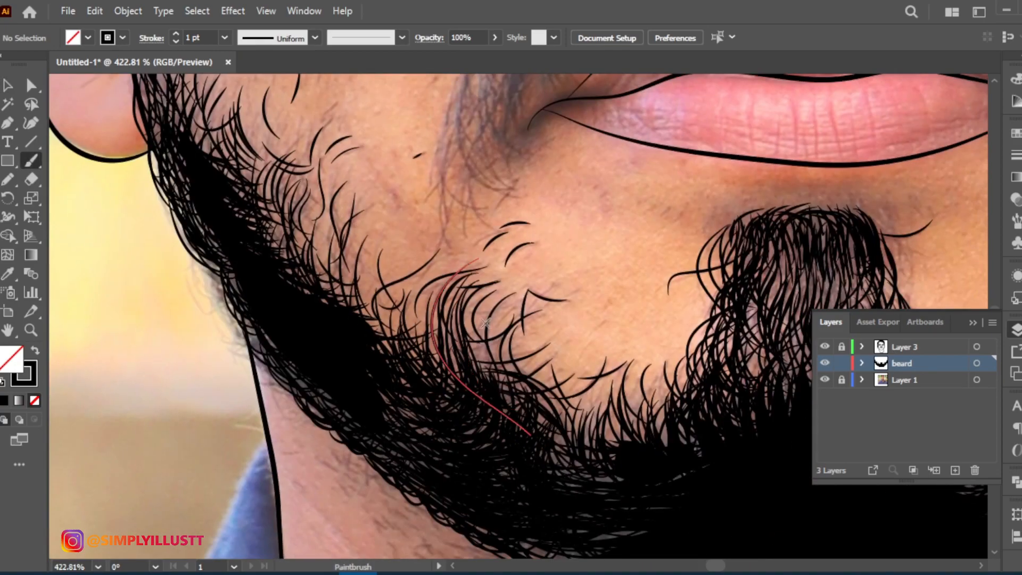
left_click_drag(485, 446, 523, 308)
left_click_drag(565, 429, 535, 320)
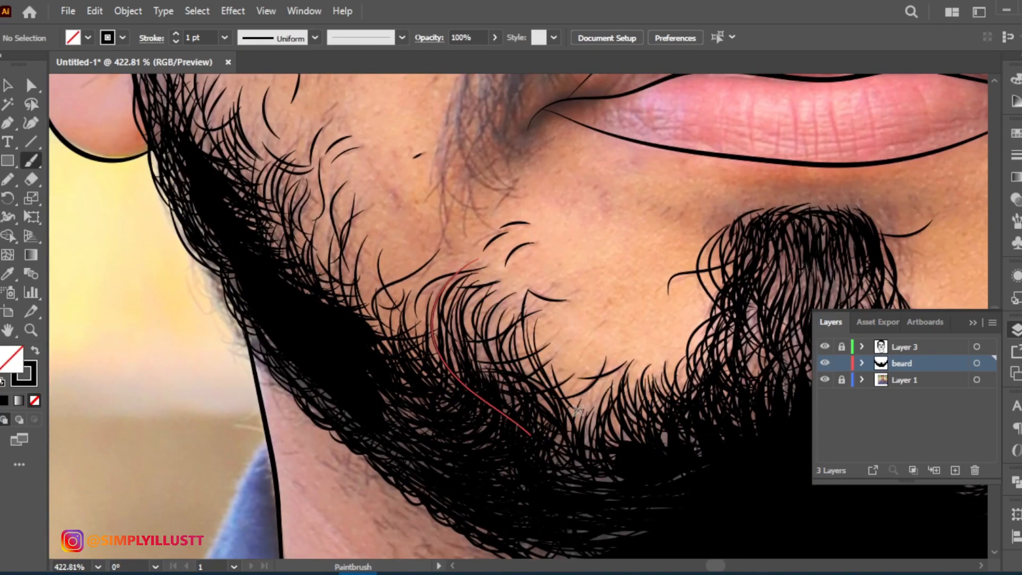
left_click_drag(477, 376, 411, 450)
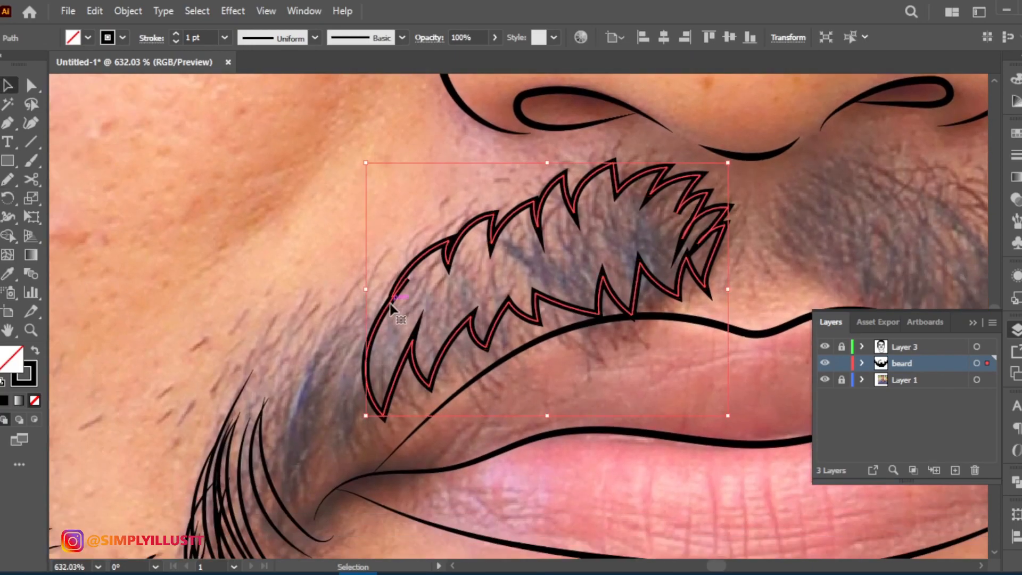
Swap the right moustache outline's black stroke to its fill and mirror a copy onto the left half
key("shift+x")
left_click(94, 422)
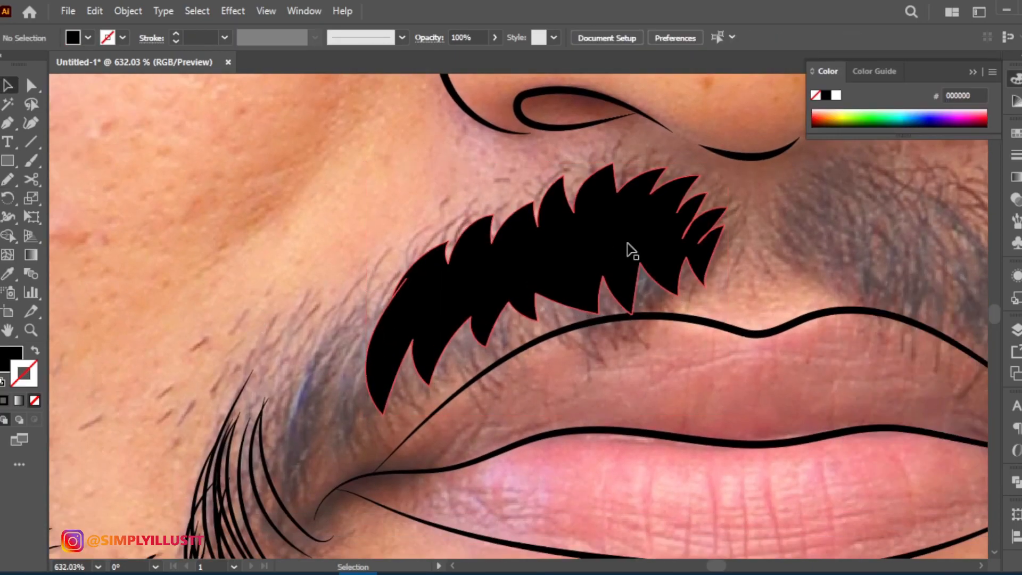
left_click(633, 250)
scroll(632, 250, "down", 5)
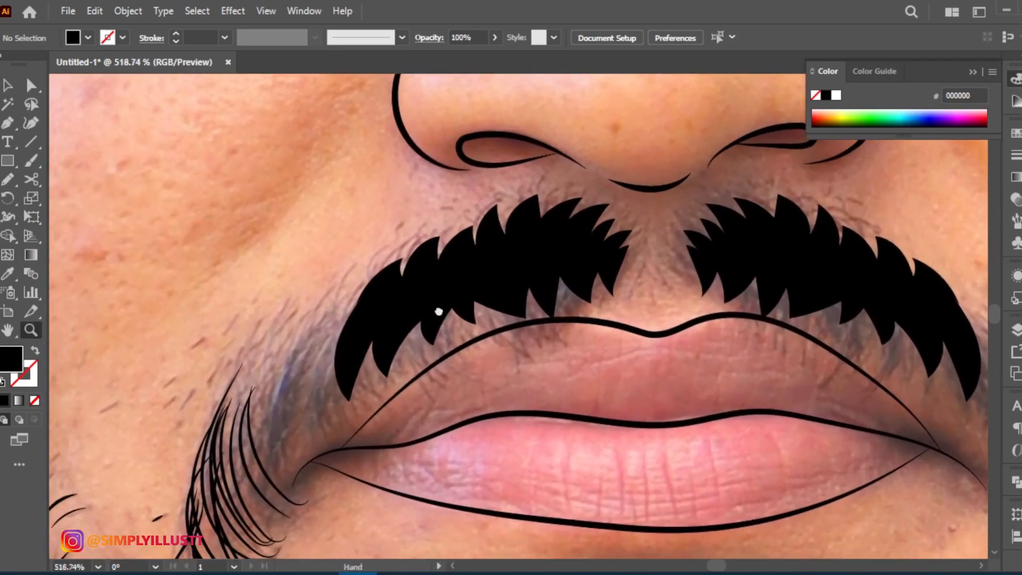
Extend the right half of the moustache toward the mouth corner with an overlapping copy of the black jagged shape
left_click(337, 354)
left_click_drag(532, 308, 555, 244)
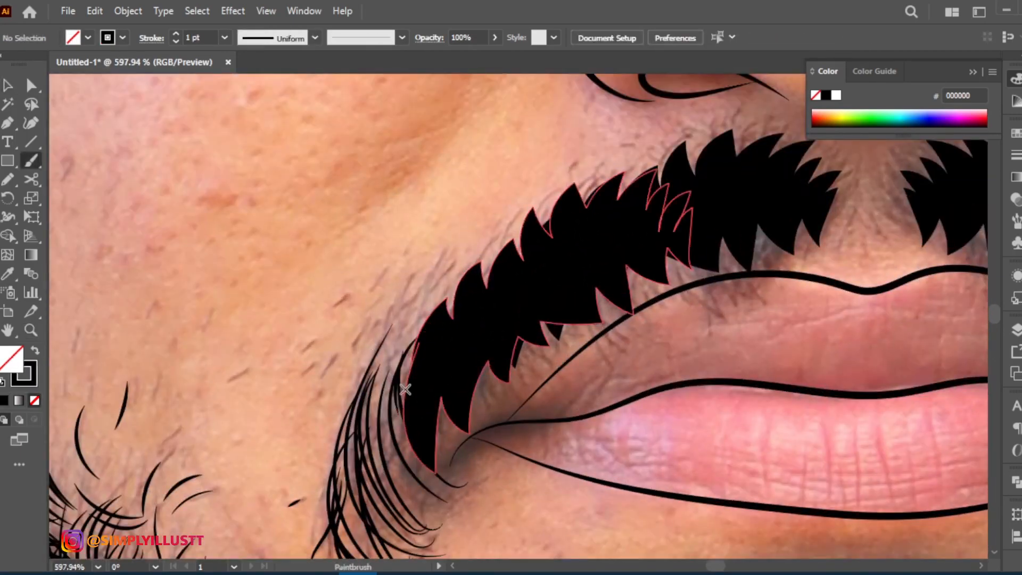
Paint fine curved strands over the left moustache half's outer end and upper edge, and fill its lower edge gaps with copied strands
mouse_move(405, 389)
left_mouse_down()
mouse_move(439, 321)
mouse_move(490, 272)
left_mouse_up()
mouse_move(434, 300)
left_mouse_down()
mouse_move(415, 353)
mouse_move(422, 399)
left_mouse_up()
left_click_drag(373, 508, 490, 365)
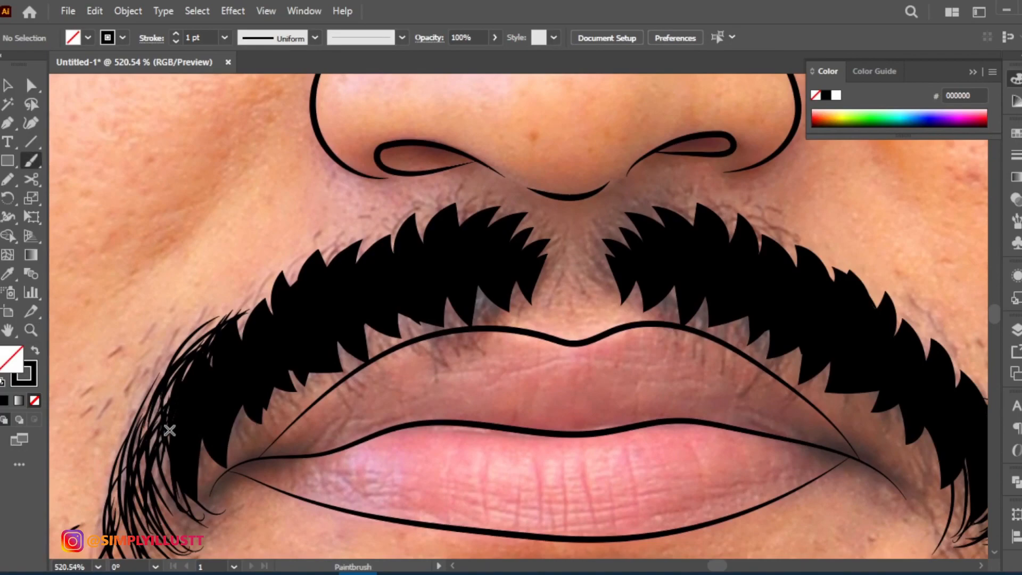
mouse_move(167, 427)
left_mouse_down()
mouse_move(235, 325)
mouse_move(311, 266)
left_mouse_up()
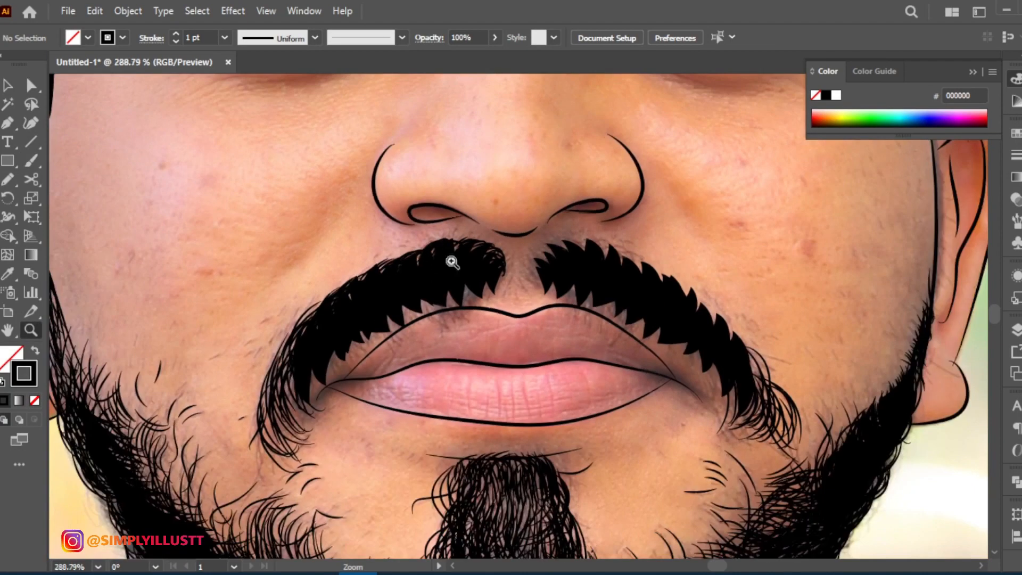
left_click_drag(367, 396, 286, 369)
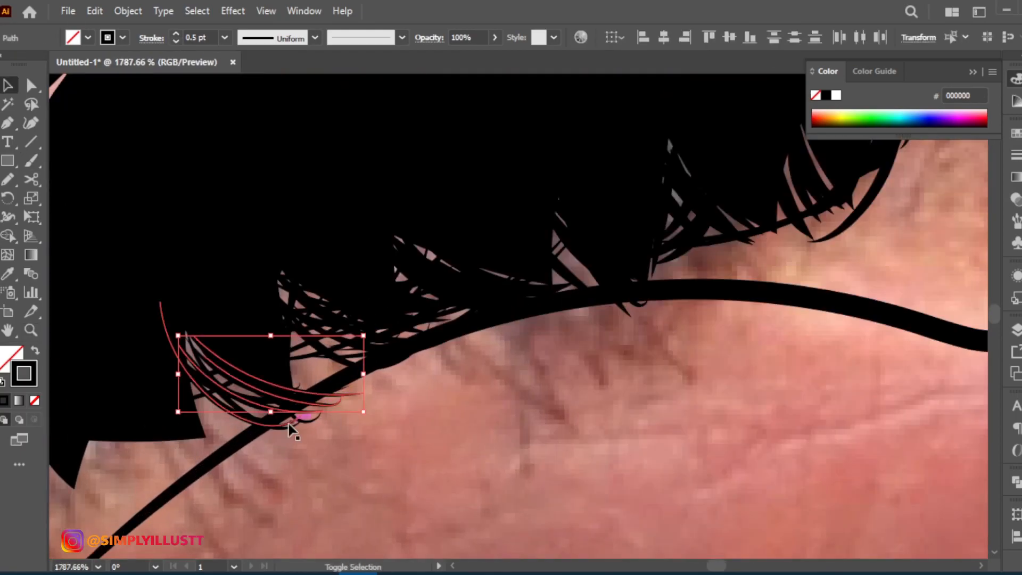
left_click_drag(290, 429, 388, 304)
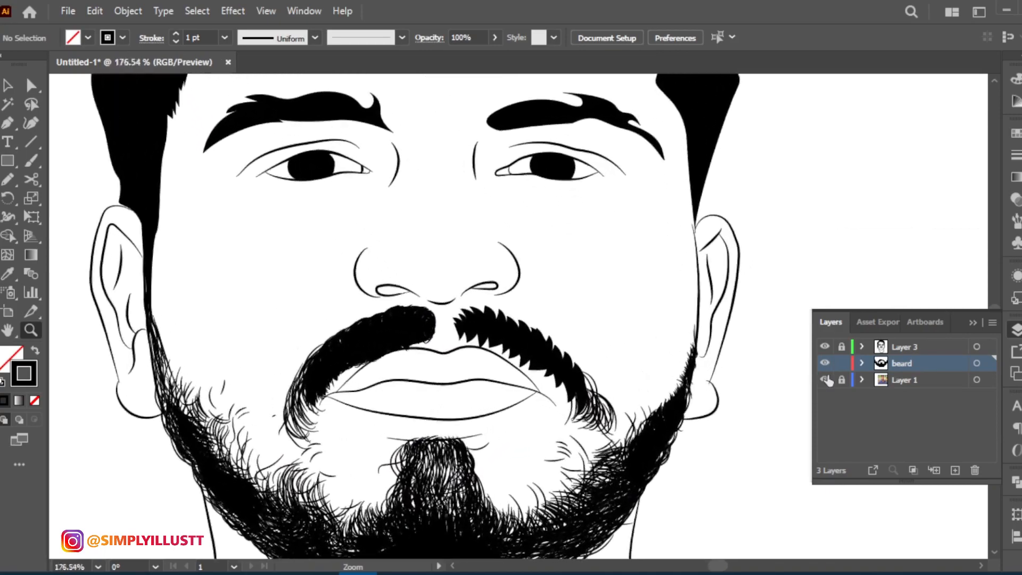
Add more thin brush strands along the outer and upper edges of the left moustache half
scroll(617, 385, "up", 2)
key("b")
key("shift+x")
mouse_move(228, 391)
left_mouse_down()
mouse_move(215, 458)
mouse_move(186, 489)
left_mouse_up()
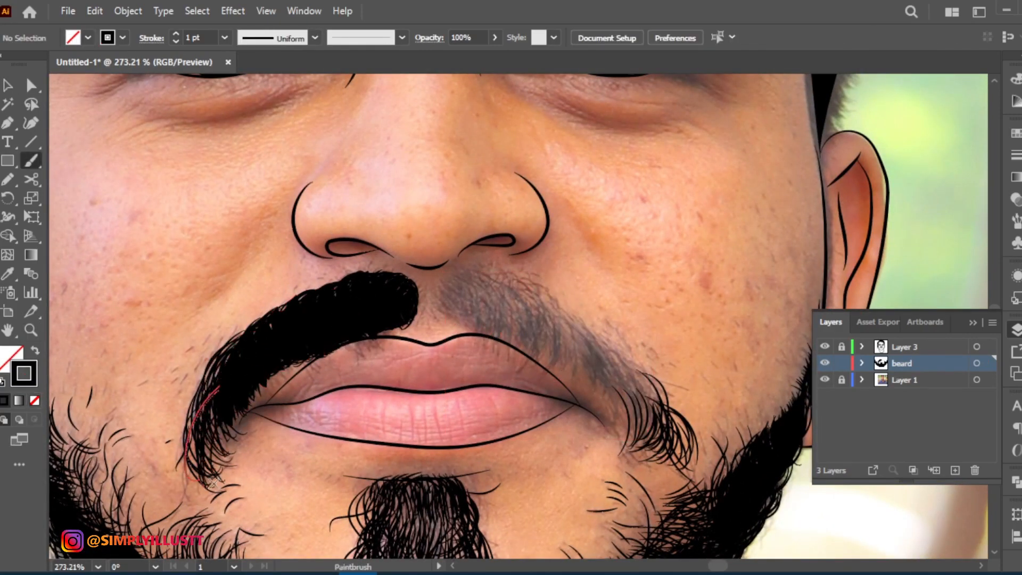
key("z")
left_click(279, 367)
key("b")
left_click_drag(273, 302, 274, 260)
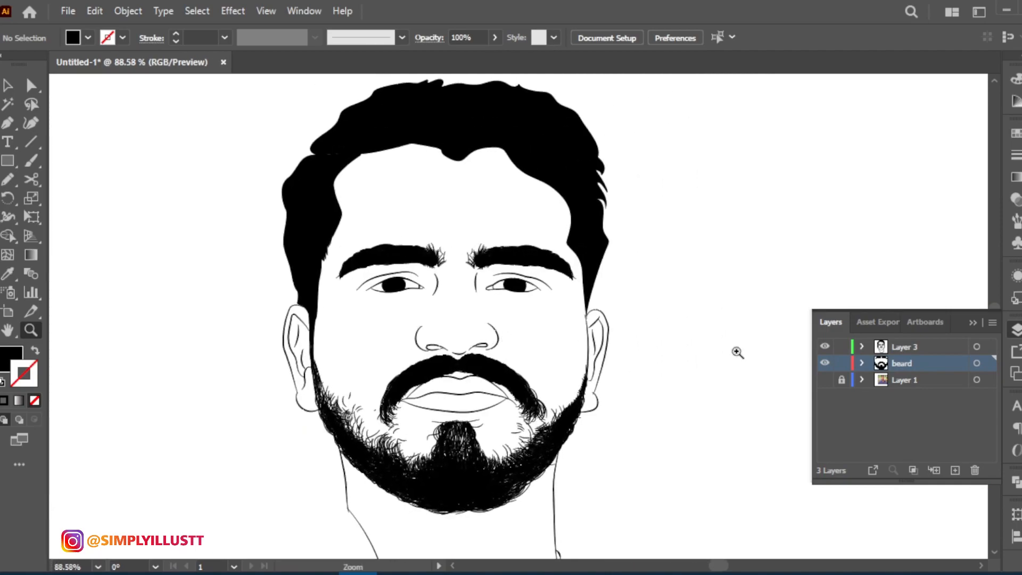
Paint hair strands on Layer 3 down the inner edge of the right sideburn to the top of the ear
scroll(740, 340, "up", 4)
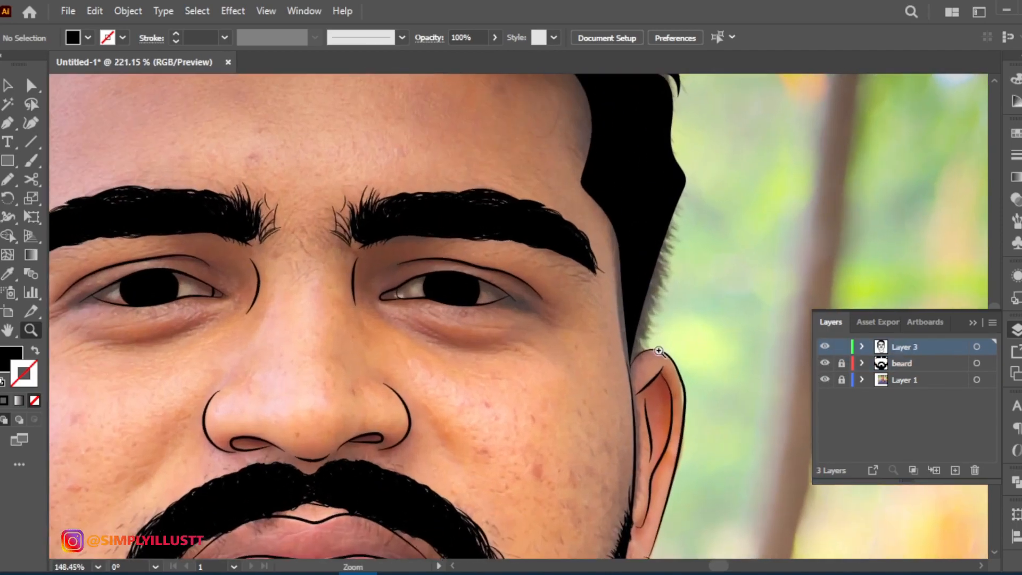
mouse_move(566, 242)
left_mouse_down()
mouse_move(568, 299)
mouse_move(581, 325)
left_mouse_up()
left_click_drag(570, 332, 577, 401)
left_click_drag(570, 378, 580, 442)
key("z")
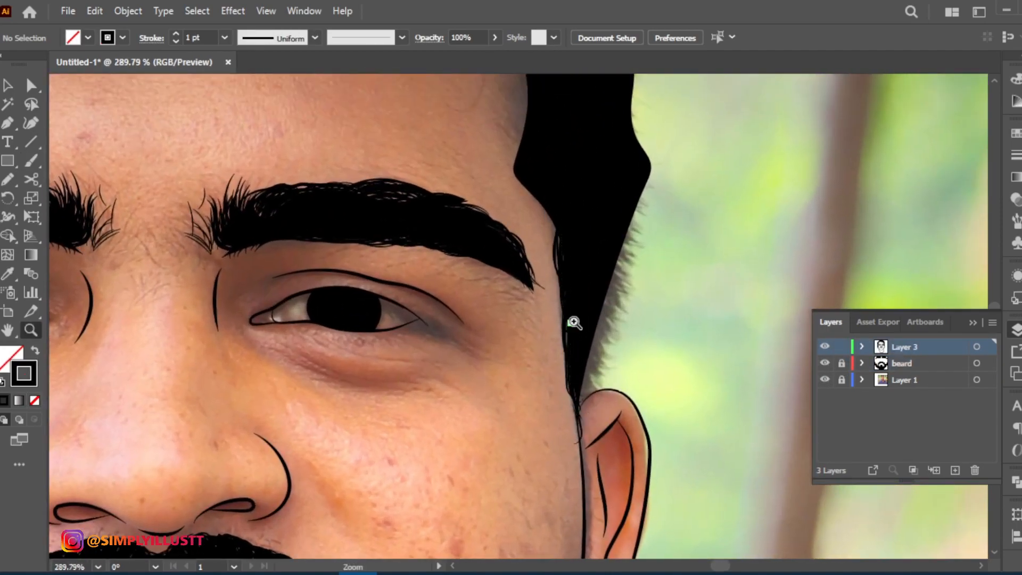
Paint short spiky hair strands along the left temple's inner hairline beside the eyebrow
left_click_drag(573, 324, 479, 325)
mouse_move(205, 314)
left_mouse_down()
mouse_move(277, 314)
mouse_move(226, 436)
left_mouse_up()
key("b")
left_click_drag(320, 274, 319, 291)
key("z")
left_click_drag(355, 291, 381, 293)
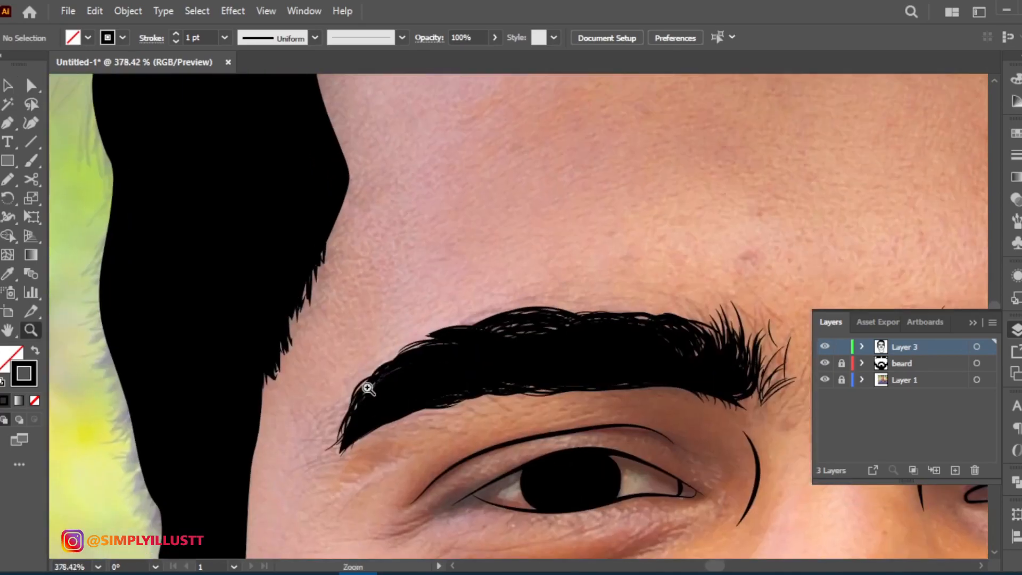
left_click_drag(365, 389, 404, 315)
key("b")
left_click_drag(341, 205, 326, 239)
Reduce the brush stroke to 0.5 pt and paint fine strands down the left sideburn's inner edge toward the beard
key("[")
left_click_drag(290, 279, 307, 171)
left_click_drag(319, 227, 305, 349)
left_click_drag(282, 288, 306, 172)
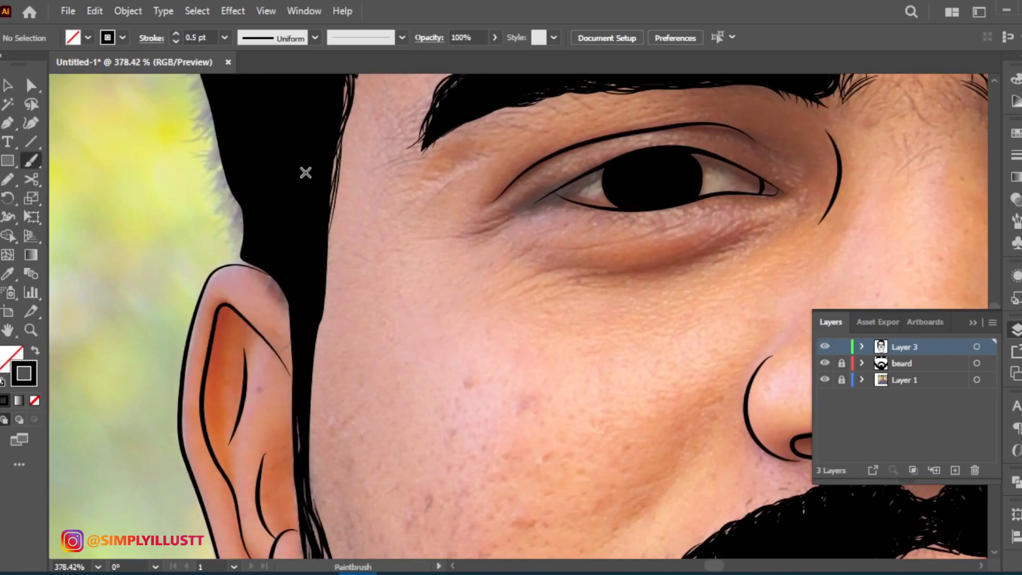
left_click_drag(334, 290, 315, 362)
mouse_move(331, 294)
left_mouse_down()
mouse_move(311, 412)
mouse_move(363, 304)
left_mouse_up()
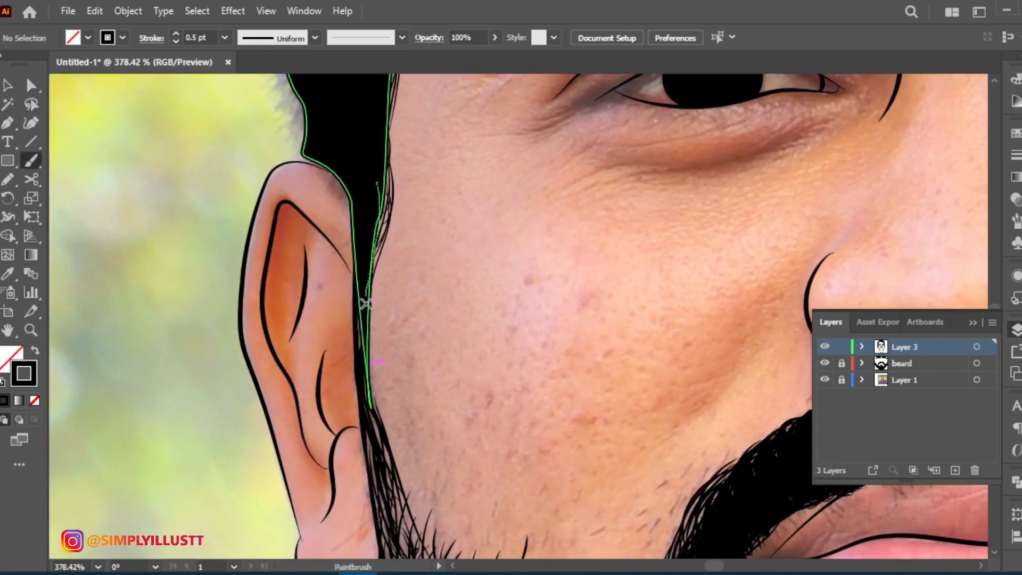
left_click_drag(387, 227, 374, 351)
left_click_drag(387, 241, 373, 408)
Select the painted hair strands and group them
key("z")
left_click_drag(409, 240, 315, 318)
key("b")
key("v")
mouse_move(283, 400)
left_mouse_down()
mouse_move(296, 374)
mouse_move(304, 399)
mouse_move(300, 315)
mouse_move(331, 219)
mouse_move(292, 263)
mouse_move(421, 197)
left_mouse_up()
key("ctrl+g")
Place the grouped strands along the hair outline and over the forehead hairline's right-hand curve
key("z")
key("v")
left_click_drag(319, 221, 230, 319)
key("z")
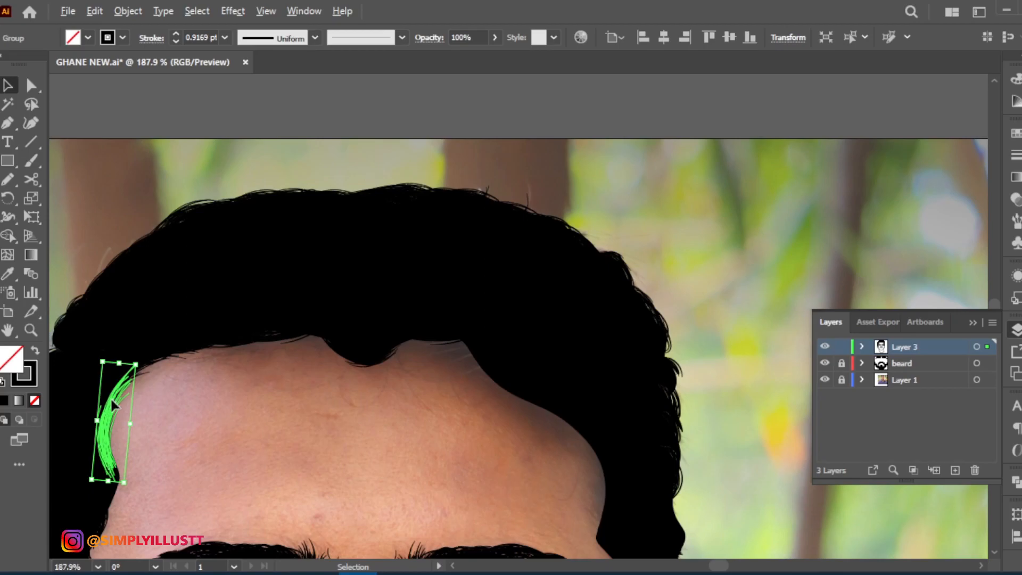
left_click_drag(337, 375, 509, 345)
left_click_drag(511, 293, 468, 308)
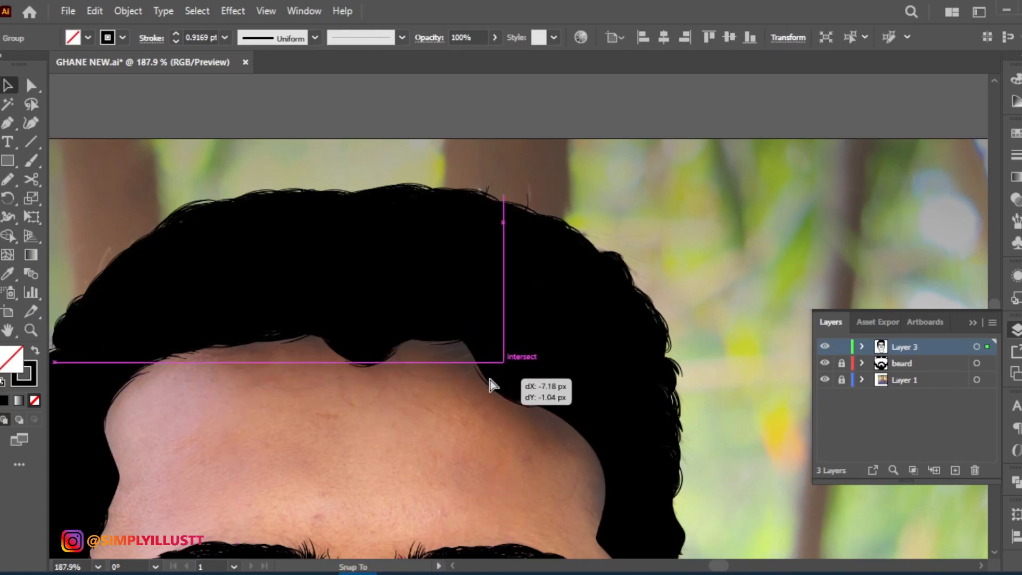